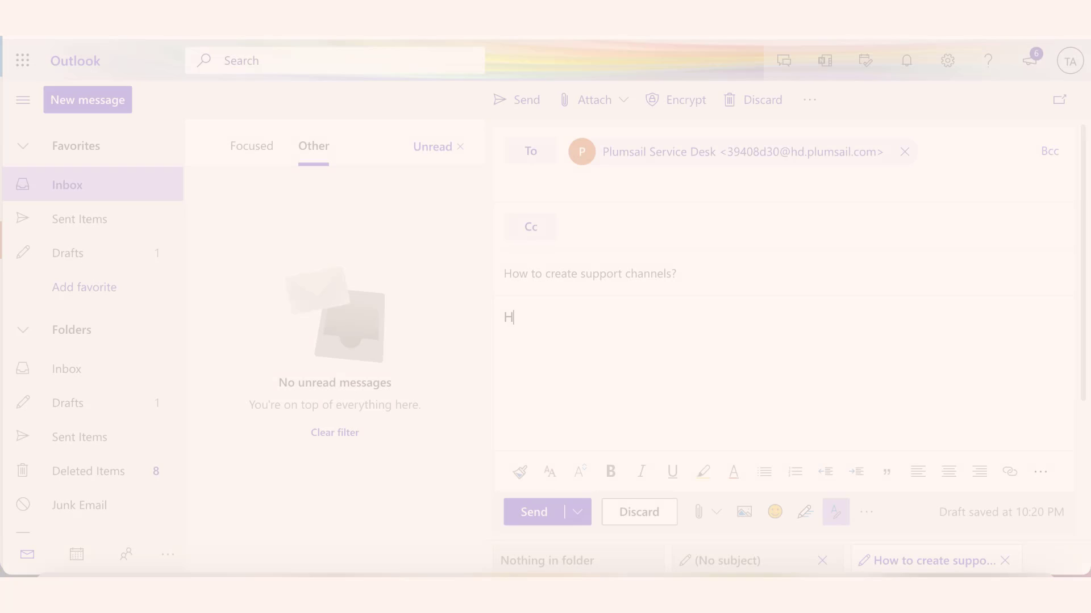
Step: Write the body: 'guys!', 'Great support so far!', the support-channels question, and a Thanks sign-off with the sender's name
{"action": "type", "text": "guys!"}
{"action": "key", "text": "Return"}
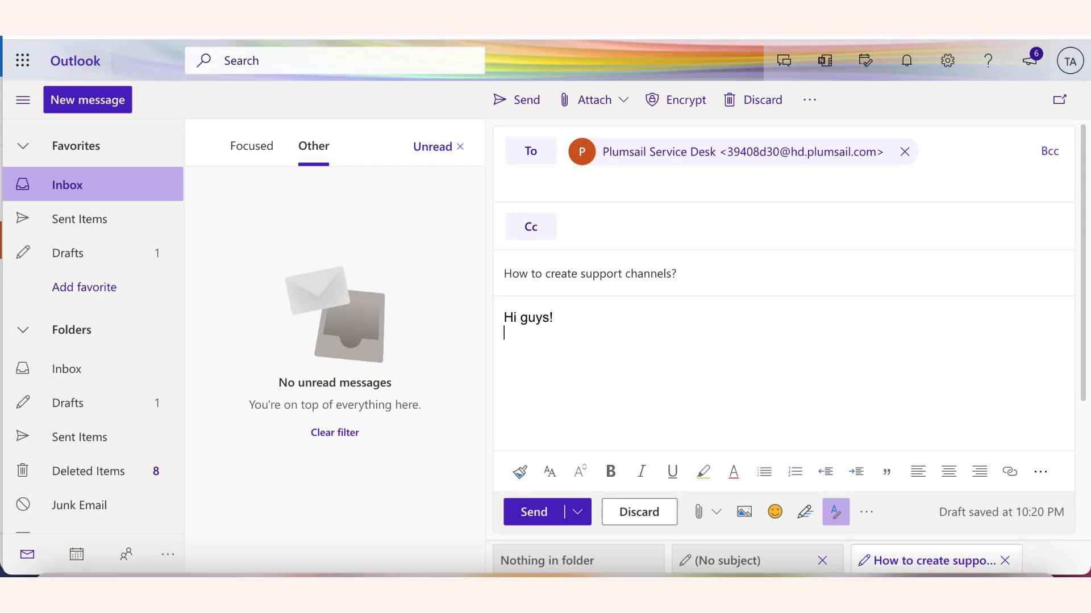
{"action": "type", "text": "Great support so far!"}
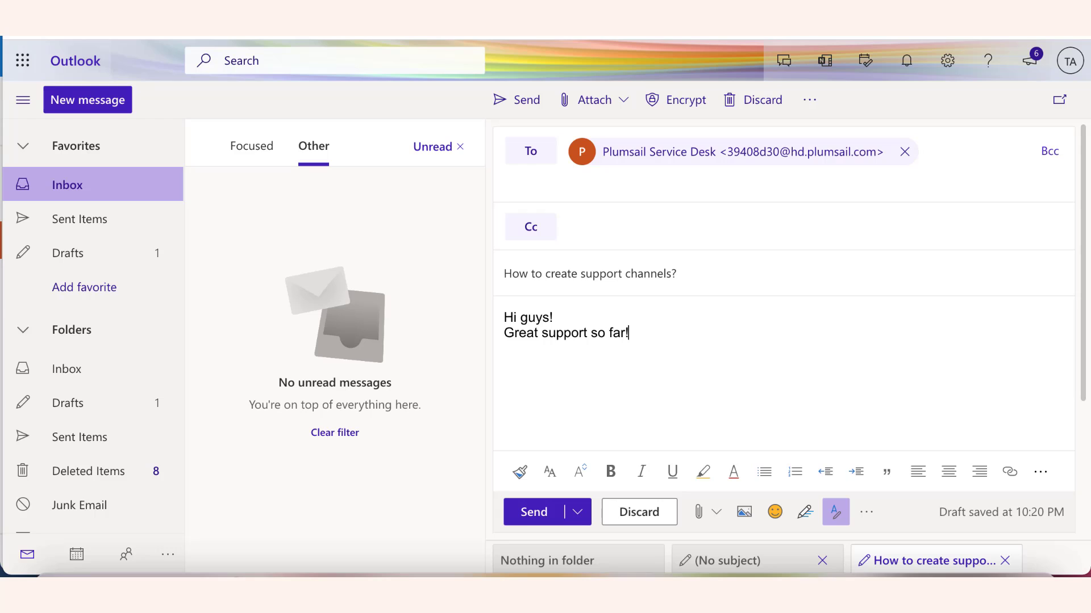
{"action": "key", "text": "Return"}
{"action": "type", "text": "Can you, please let me know how to"}
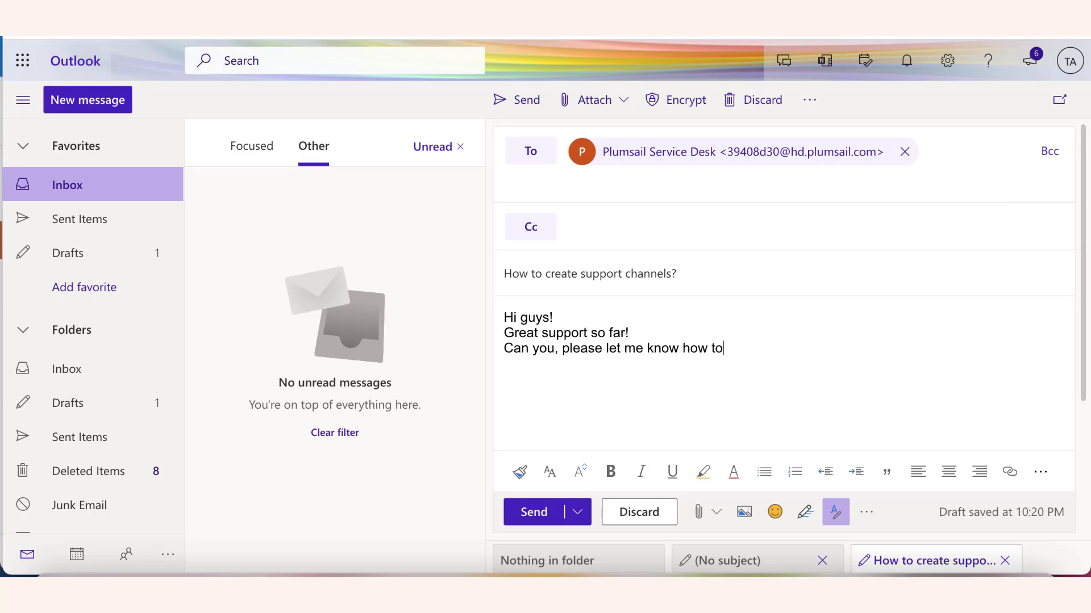
{"action": "type", "text": " create the support channels "}
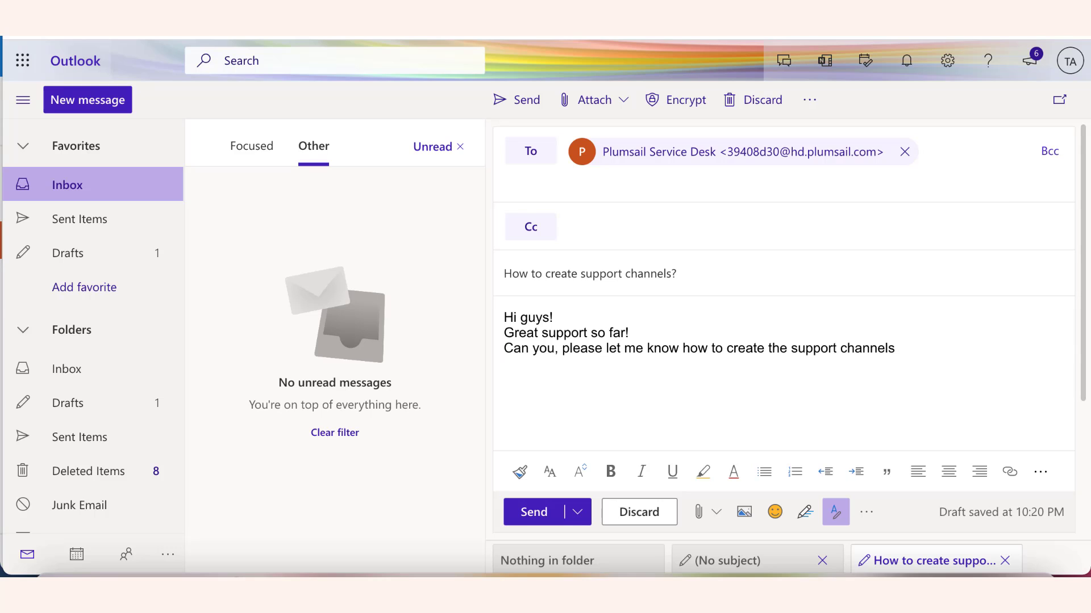
{"action": "type", "text": "in Plumsail HelpDesk?"}
{"action": "key", "text": "Return"}
{"action": "key", "text": "Return"}
{"action": "type", "text": "Thanks, Tony"}
Step: Send the e-mail, then start a new ticket with subject 'How to create a web widget?'
{"action": "left_click", "coordinate": [533, 514]}
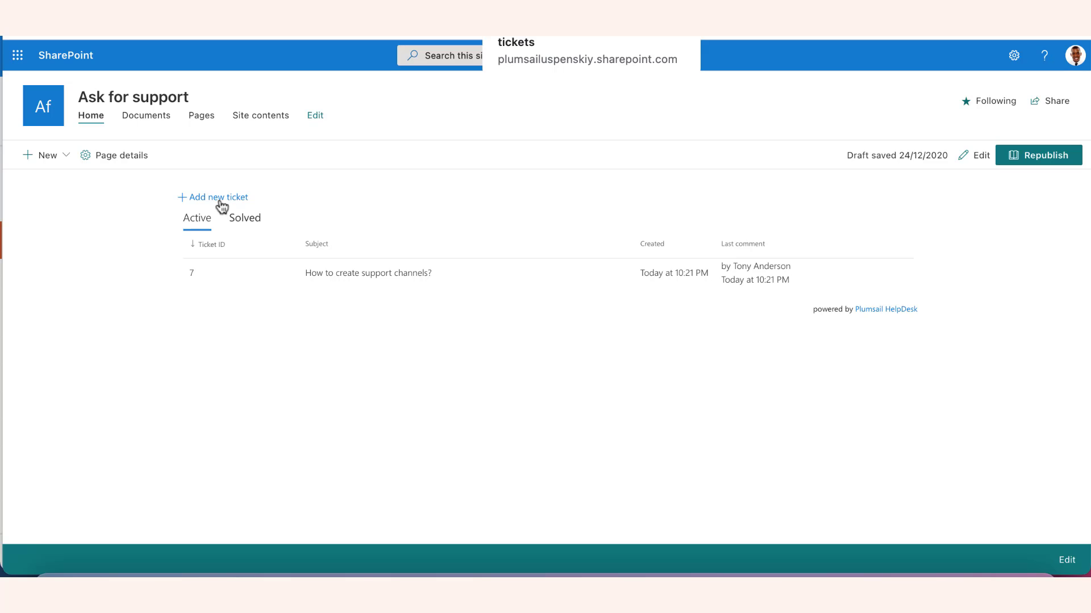
{"action": "left_click", "coordinate": [219, 199]}
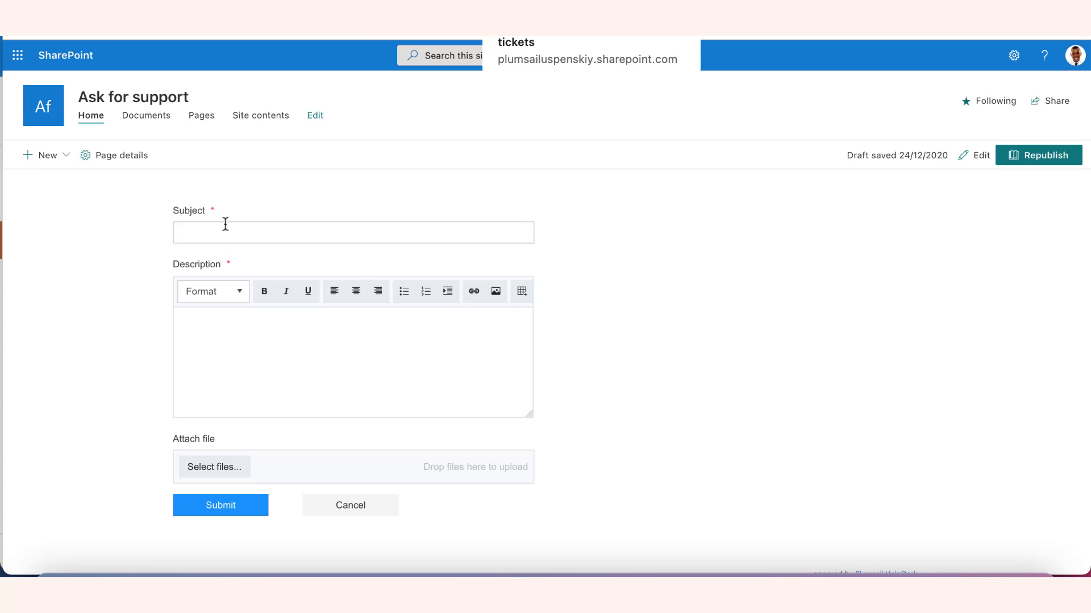
{"action": "left_click", "coordinate": [226, 229]}
{"action": "type", "text": "How to create a web widget?"}
{"action": "key", "text": "Tab"}
{"action": "key", "text": "Tab"}
Step: Describe the question about creating a web widget for customers, sign off with the sender's name, and submit
{"action": "left_click", "coordinate": [204, 341]}
{"action": "type", "text": "Guys,"}
{"action": "key", "text": "Return"}
{"action": "type", "text": "also, I wanted to"}
{"action": "key", "text": "BackSpace"}
{"action": "key", "text": "BackSpace"}
{"action": "key", "text": "BackSpace"}
{"action": "key", "text": "BackSpace"}
{"action": "key", "text": "BackSpace"}
{"action": "type", "text": "to ask how to create a web widget for the customers"}
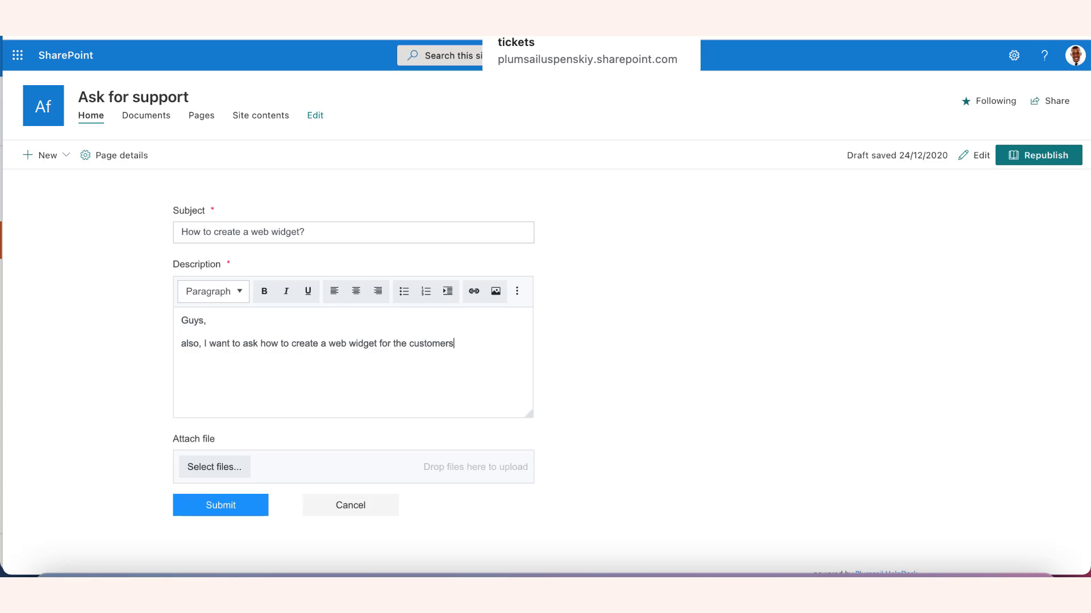
{"action": "type", "text": "."}
{"action": "key", "text": "Return"}
{"action": "type", "text": "Thank you!"}
{"action": "key", "text": "Return"}
{"action": "type", "text": "Tony"}
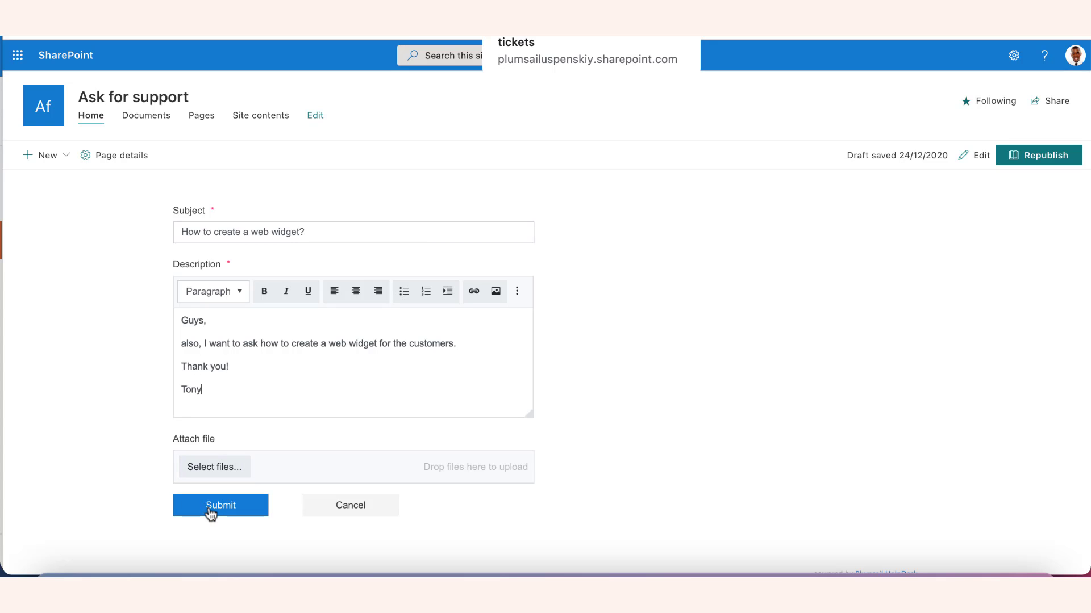
{"action": "left_click", "coordinate": [211, 513]}
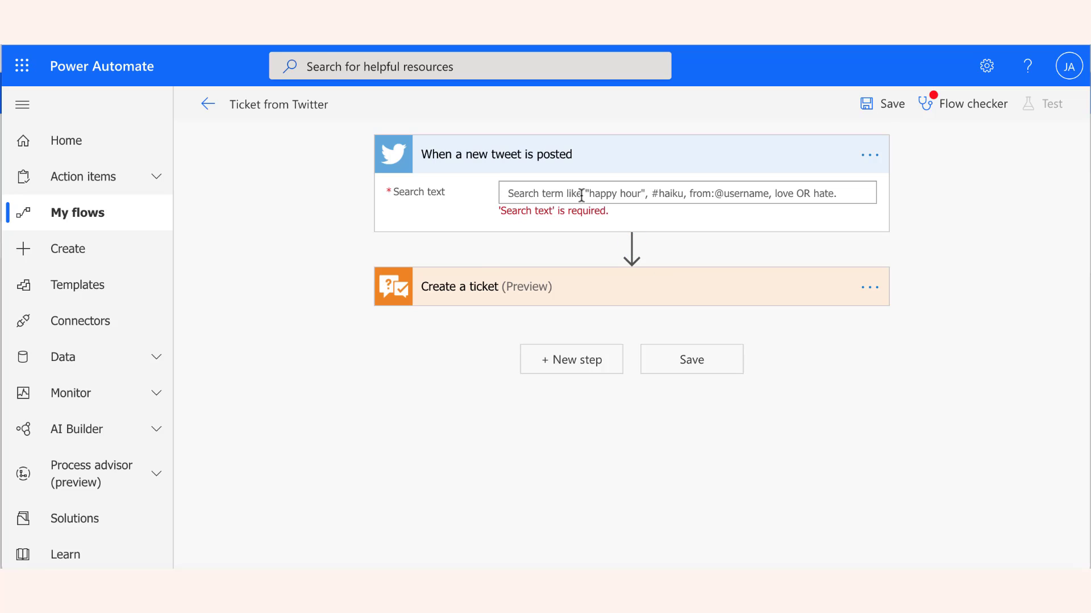
Step: Set the tweet search text to #plumsail and insert Tweet text into the Ticket Body
{"action": "left_click", "coordinate": [581, 195]}
{"action": "type", "text": "#"}
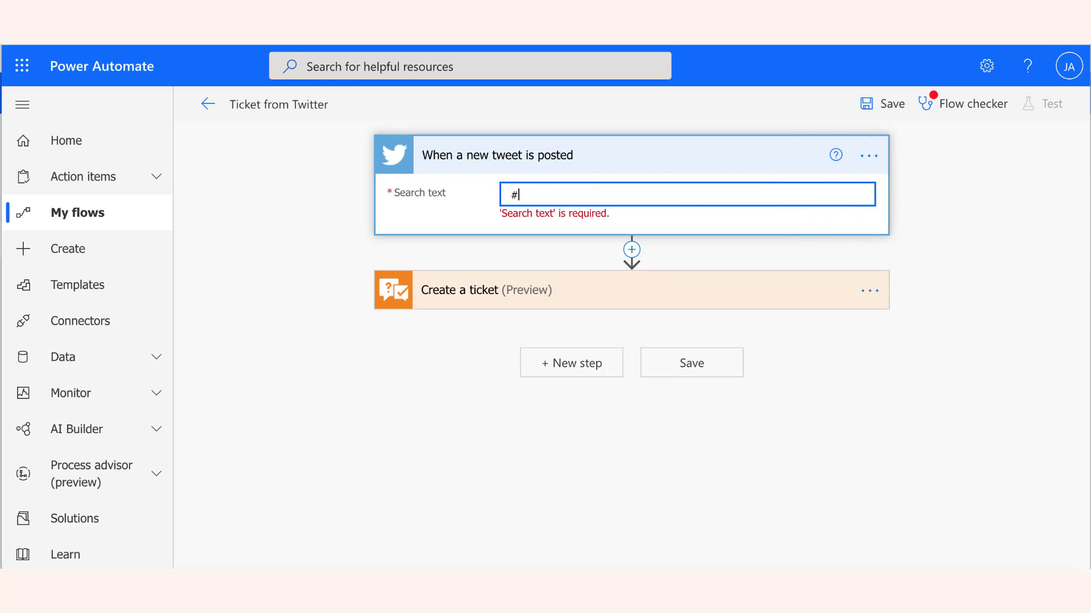
{"action": "type", "text": "plumsail"}
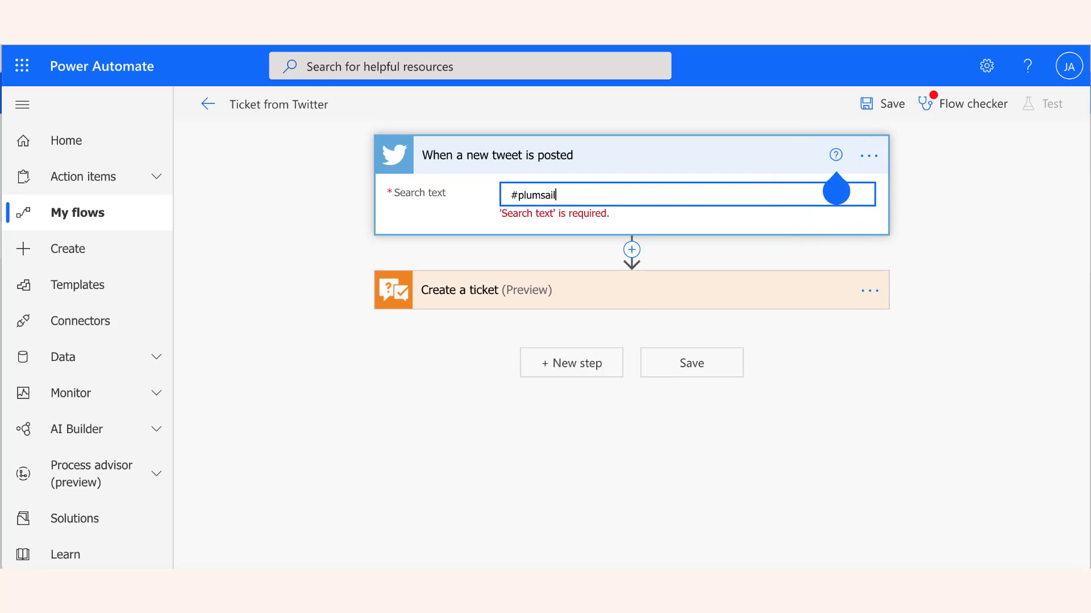
{"action": "left_click", "coordinate": [721, 286]}
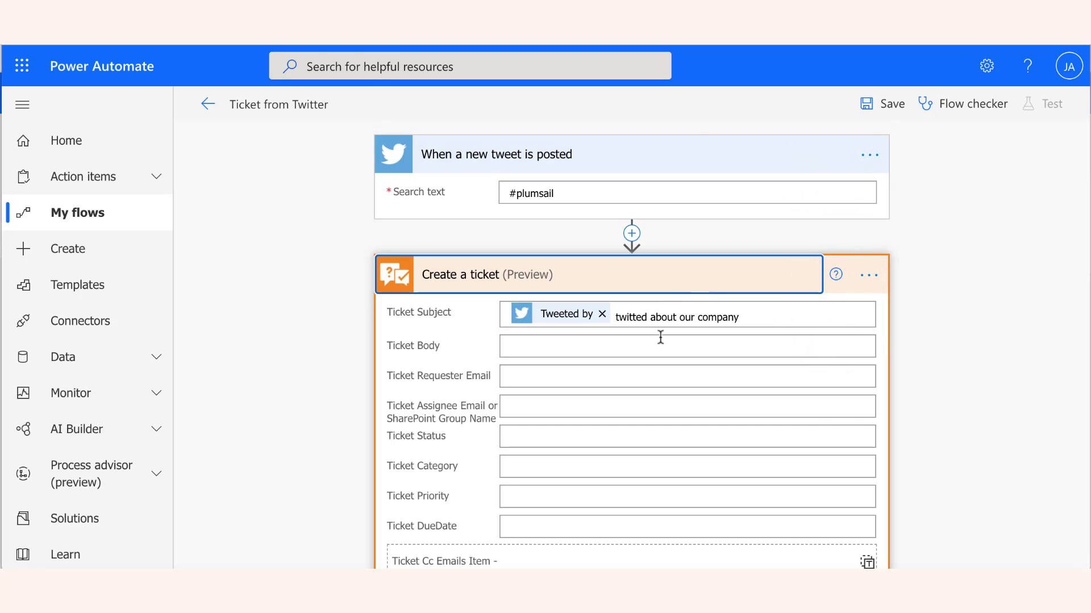
{"action": "left_click", "coordinate": [659, 344]}
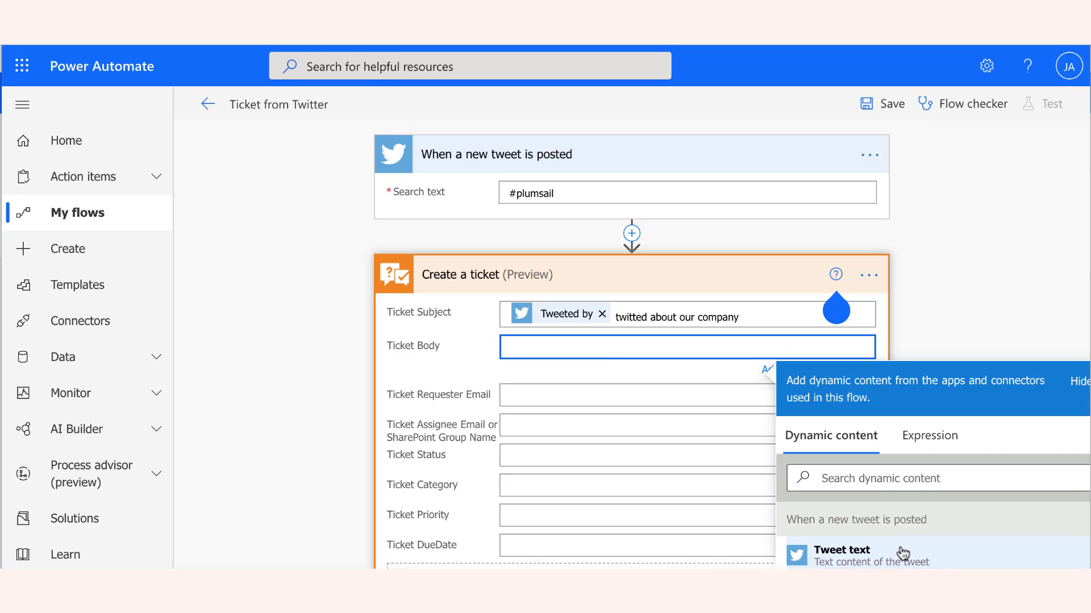
{"action": "left_click", "coordinate": [903, 559]}
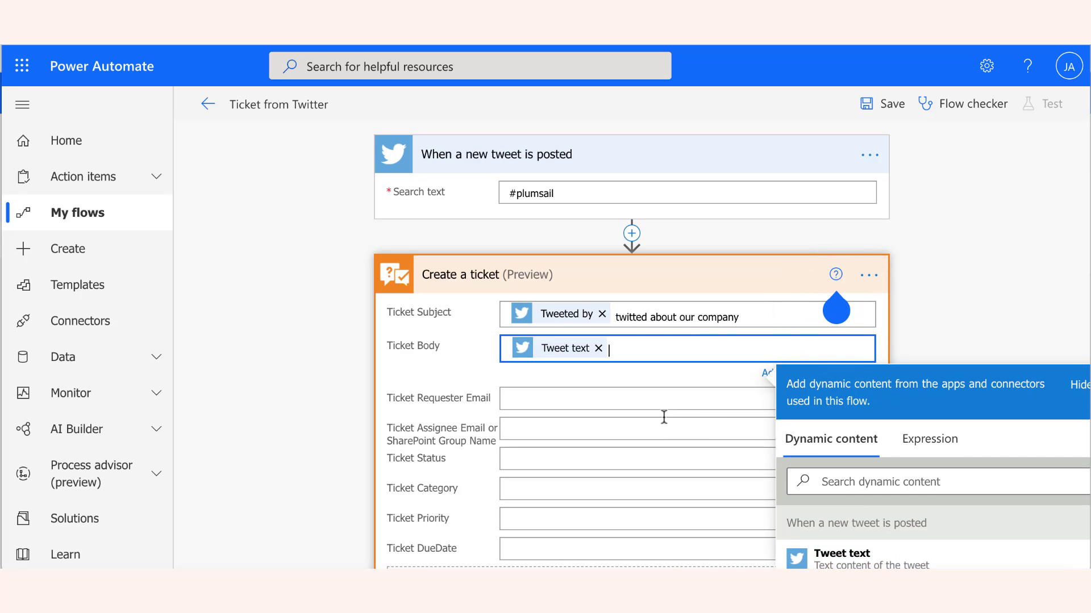
Step: Begin filling Ticket Category with 'H', then go to the Service Desk settings
{"action": "scroll", "coordinate": [662, 416], "scroll_direction": "down", "scroll_amount": 3}
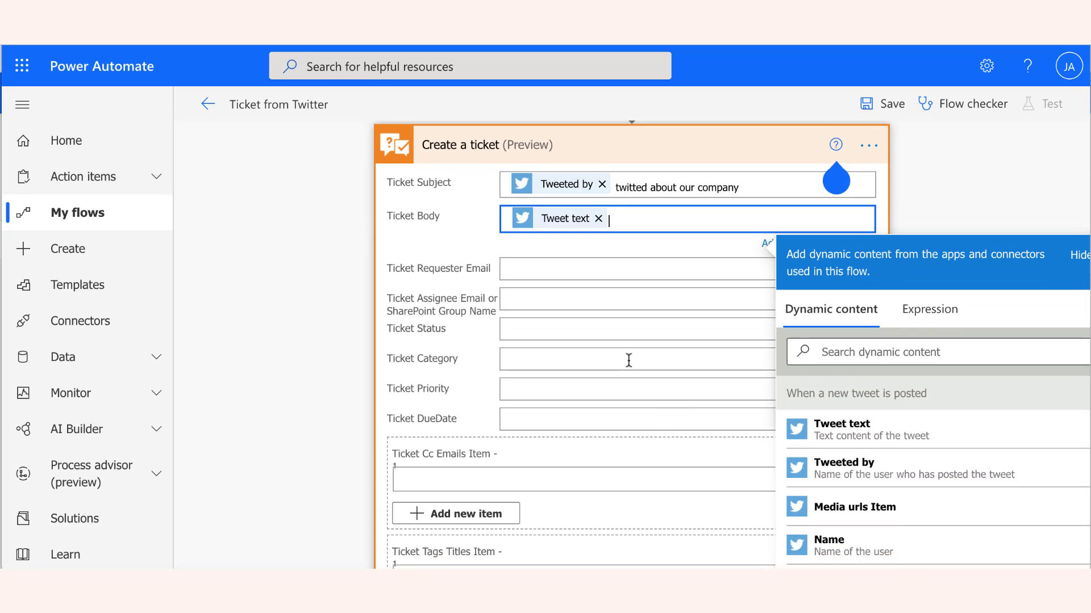
{"action": "left_click", "coordinate": [628, 359]}
{"action": "type", "text": "Hi"}
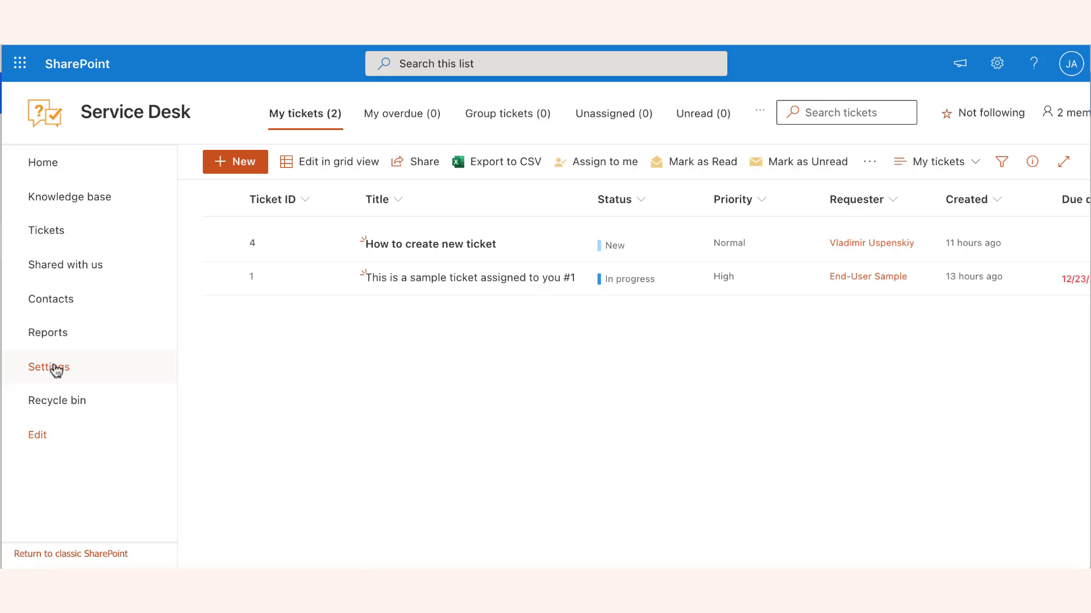
{"action": "left_click", "coordinate": [54, 371]}
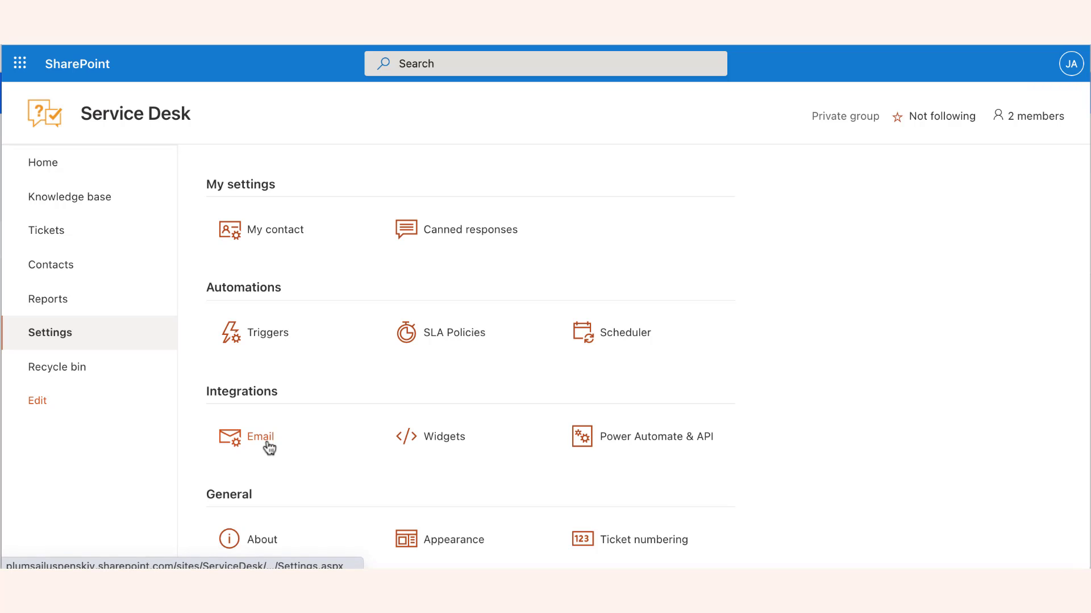
Step: Open the Email integration settings and copy the ticket forwarding address
{"action": "left_click", "coordinate": [267, 445]}
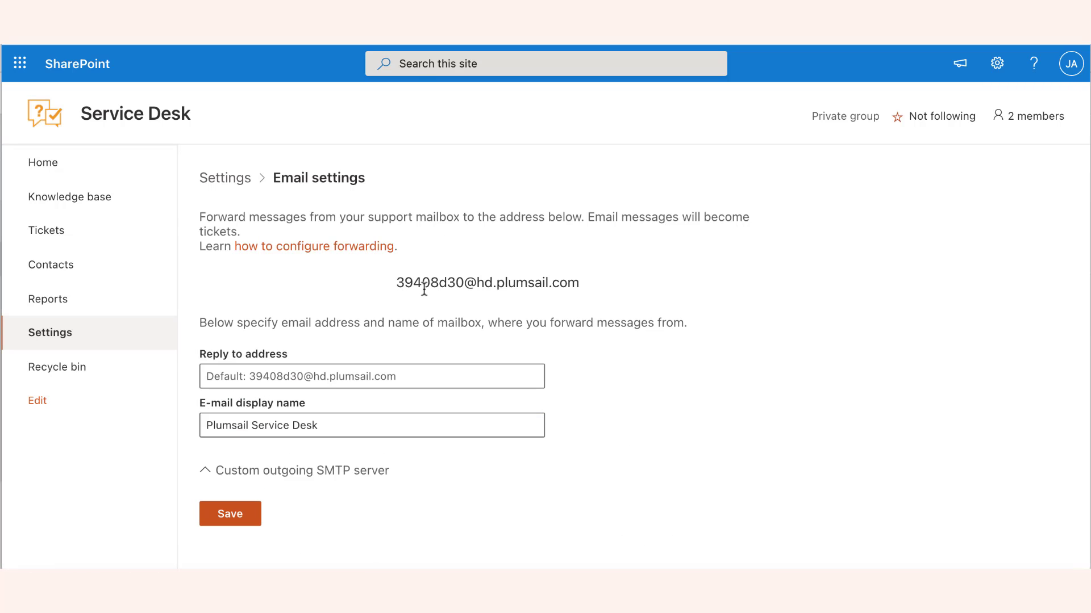
{"action": "left_click_drag", "start_coordinate": [396, 282], "coordinate": [576, 284]}
{"action": "key", "text": "ctrl+c"}
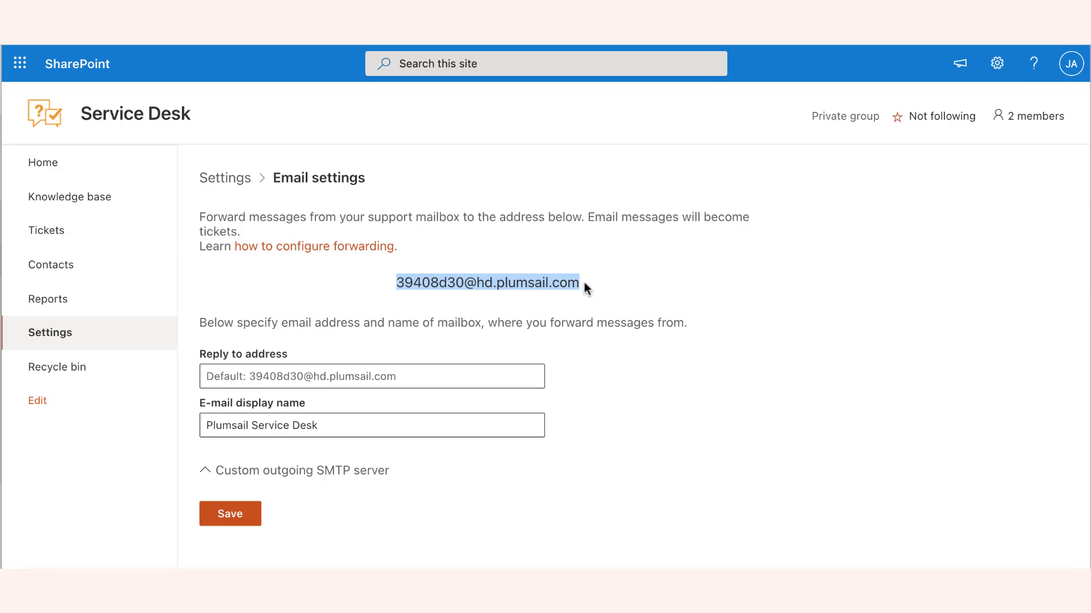
{"action": "left_click", "coordinate": [595, 293]}
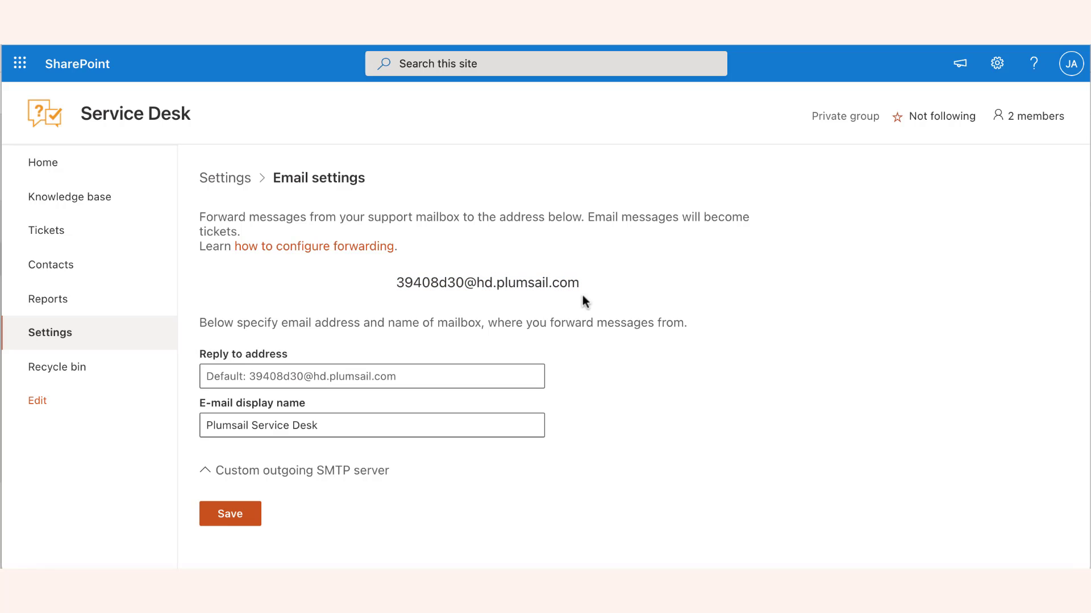
{"action": "left_click", "coordinate": [472, 376]}
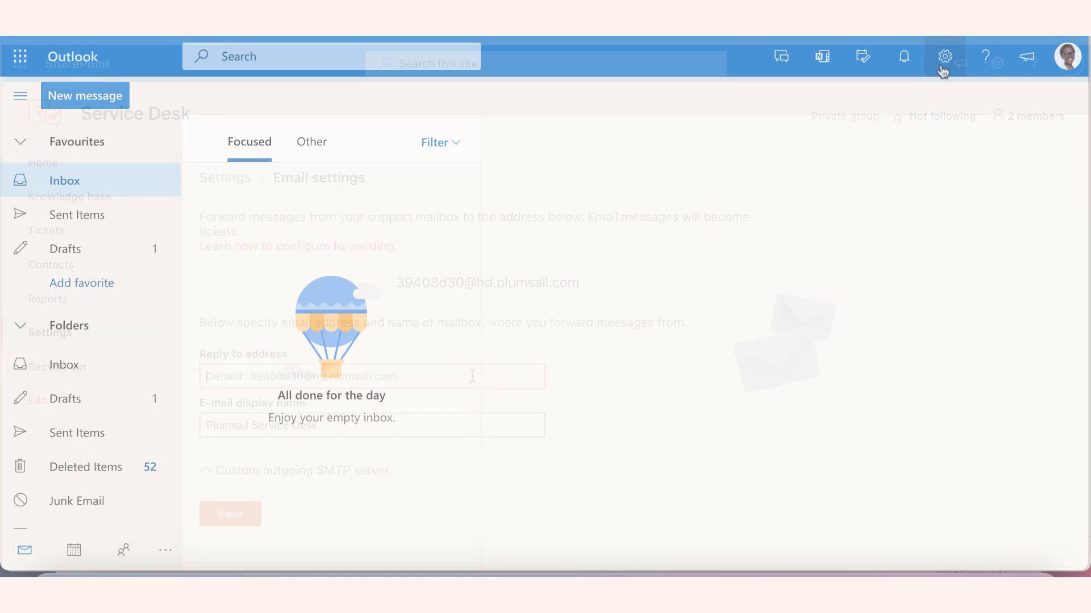
Step: Enable Outlook mail forwarding to the pasted HelpDesk forwarding address and save it
{"action": "left_click", "coordinate": [945, 56]}
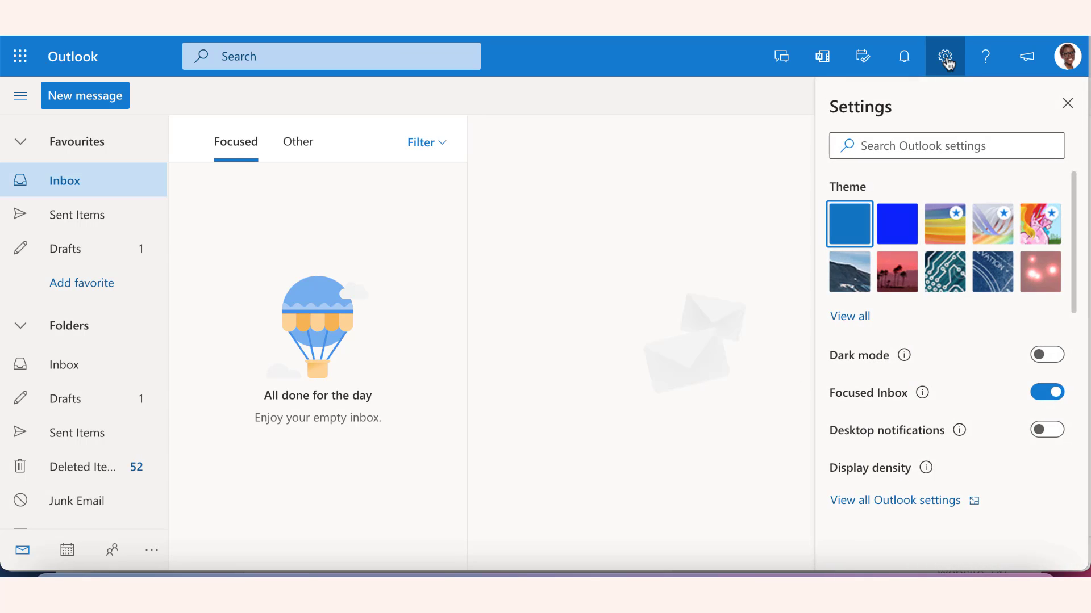
{"action": "left_click", "coordinate": [905, 500]}
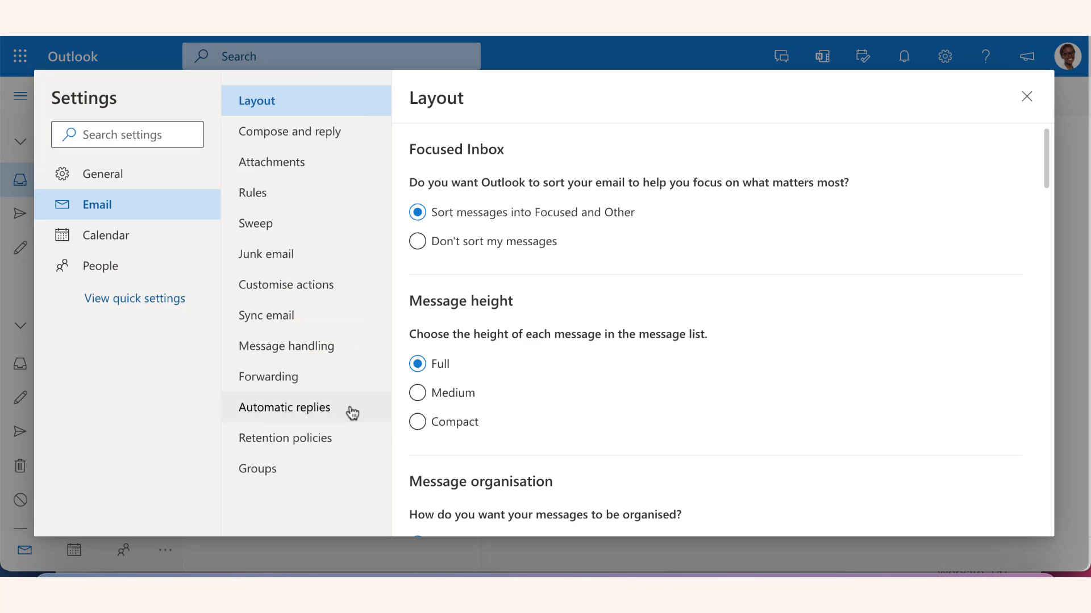
{"action": "left_click", "coordinate": [287, 377]}
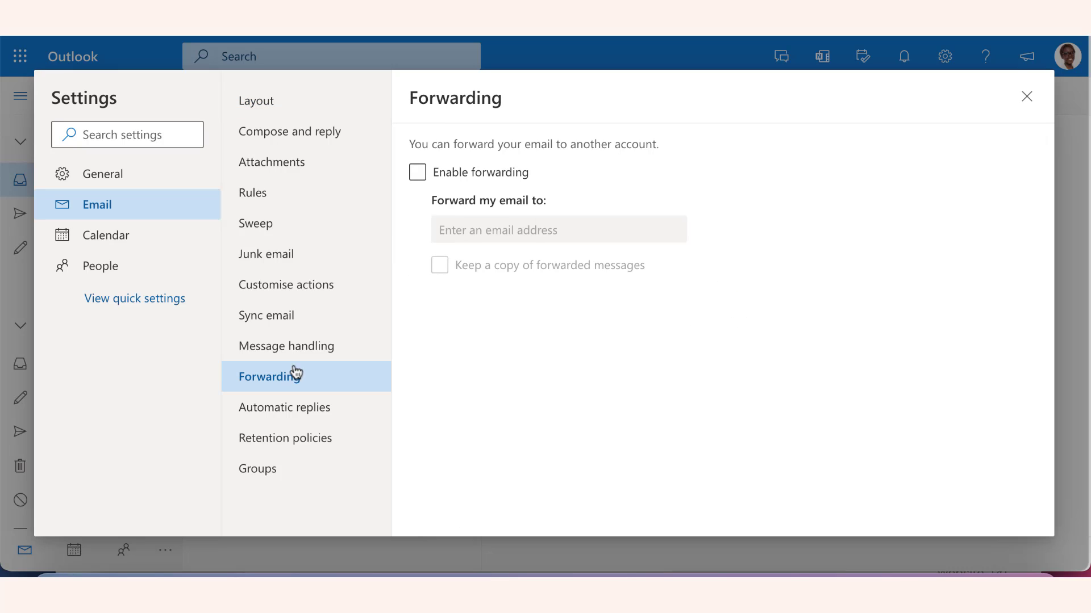
{"action": "left_click", "coordinate": [418, 173]}
{"action": "left_click", "coordinate": [468, 229]}
{"action": "key", "text": "ctrl+v"}
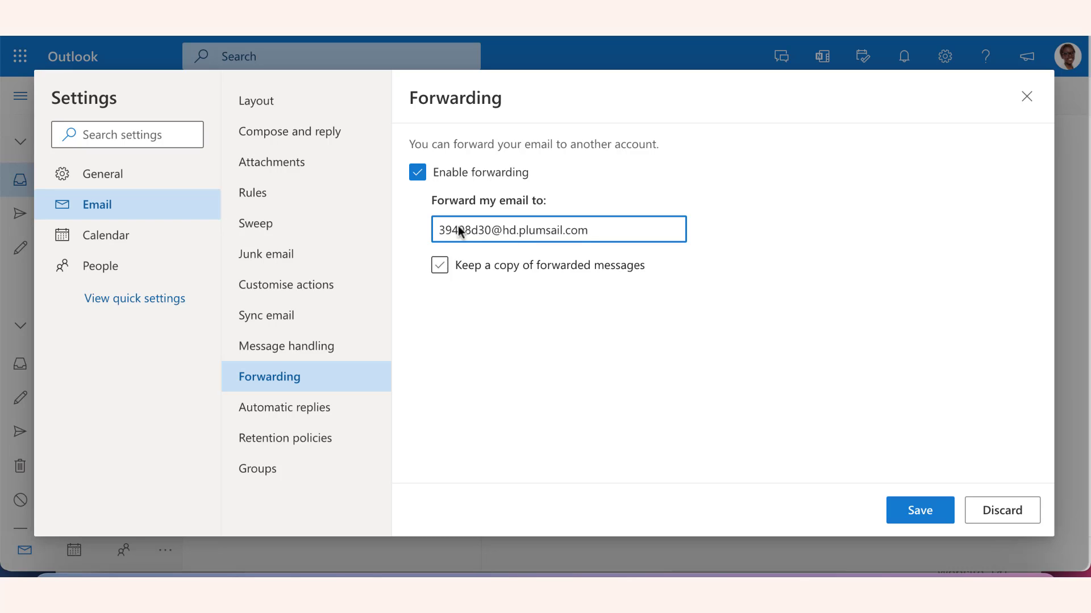
{"action": "left_click", "coordinate": [924, 513]}
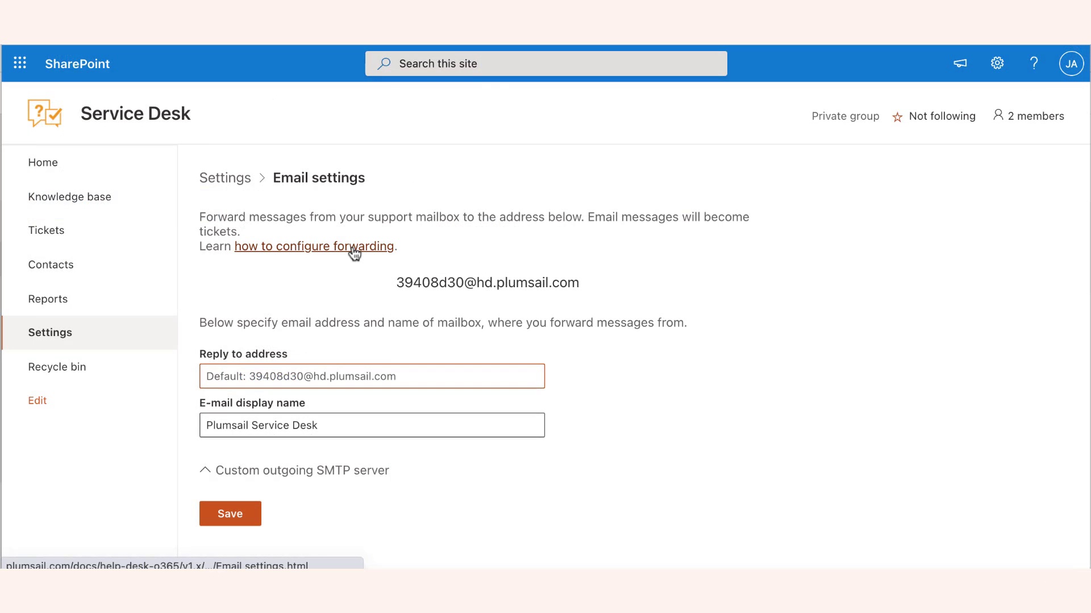
Step: Set the reply-to address to the support mailbox and begin typing 'Plumsail Service Desk' as display name
{"action": "left_click", "coordinate": [353, 248]}
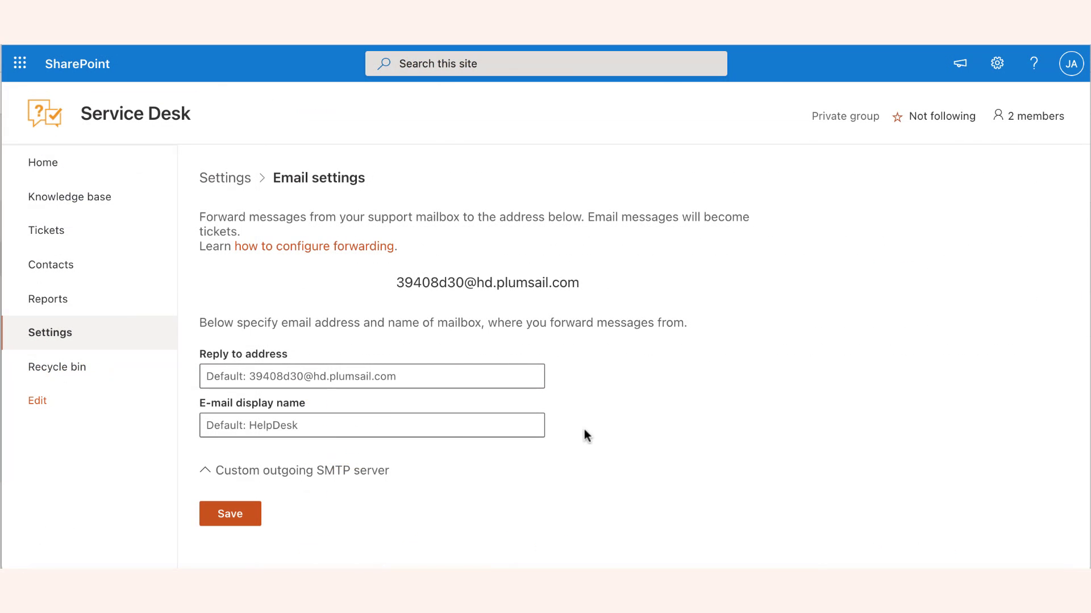
{"action": "left_click", "coordinate": [403, 375]}
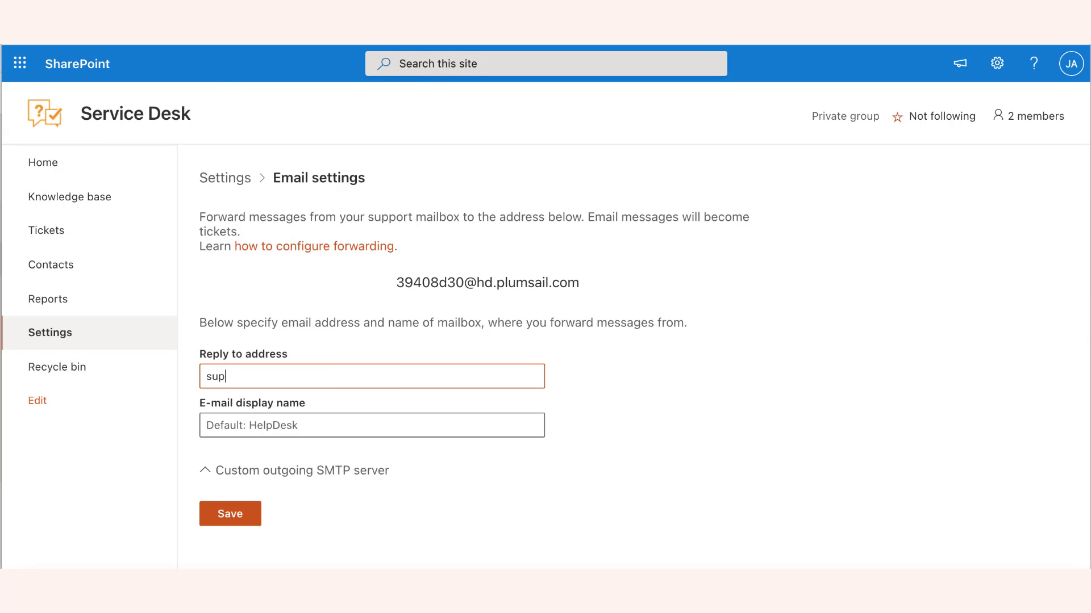
{"action": "left_click", "coordinate": [372, 425]}
{"action": "type", "text": "Plumsail Serv"}
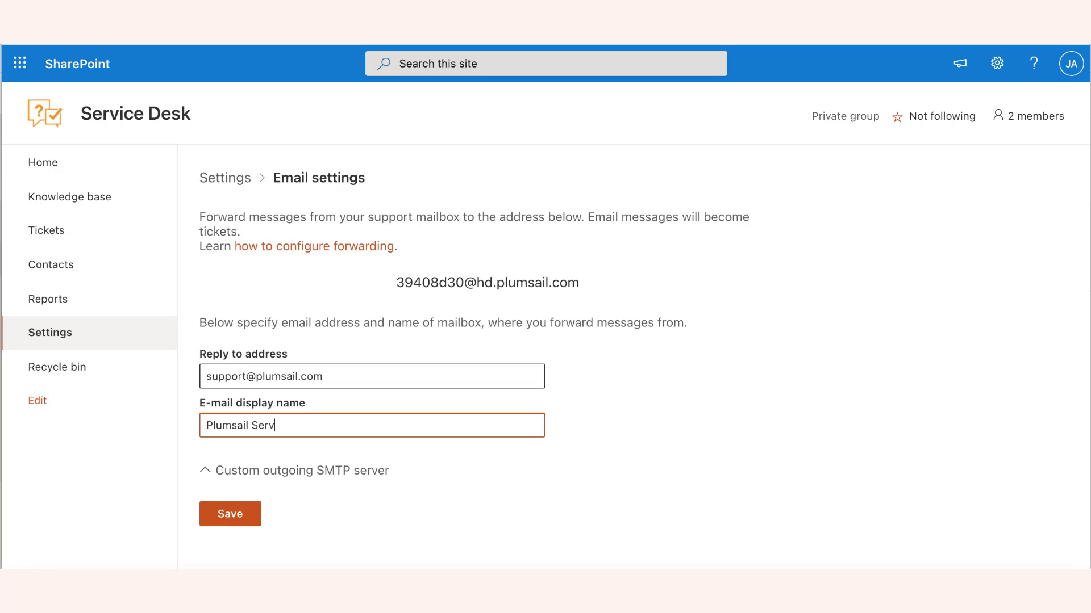
{"action": "type", "text": "ice Desk"}
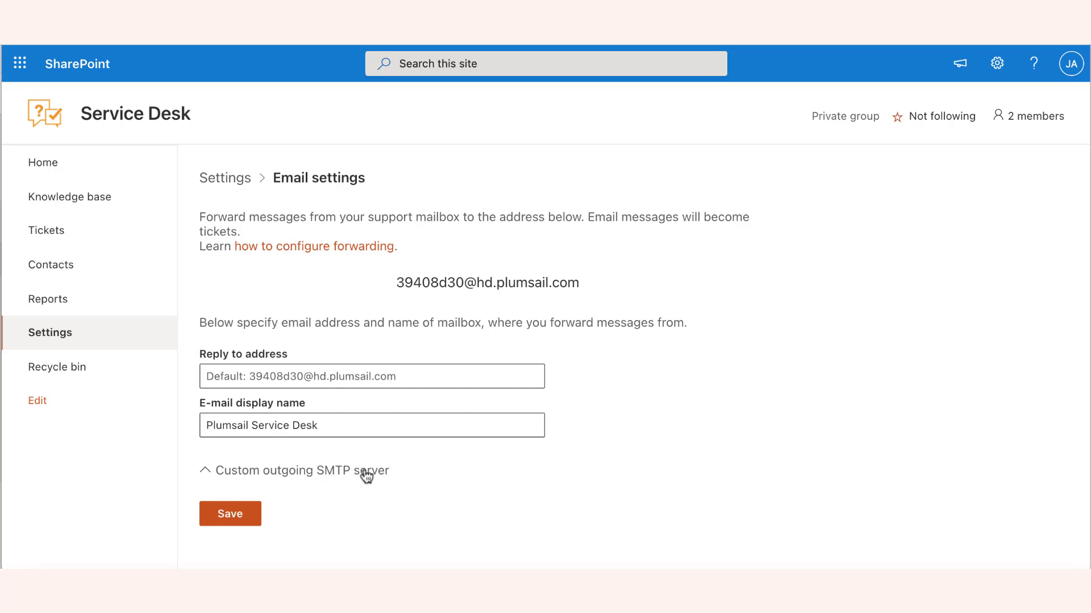
Step: Configure the custom SMTP server: pasted smtp.office365.com address, port 587, TLS enabled
{"action": "left_click", "coordinate": [366, 476]}
{"action": "scroll", "coordinate": [365, 477], "scroll_direction": "down", "scroll_amount": 2}
{"action": "left_click", "coordinate": [343, 440]}
{"action": "type", "text": "smtp.office365.com"}
{"action": "left_click", "coordinate": [578, 445]}
{"action": "type", "text": "587"}
{"action": "left_click", "coordinate": [653, 440]}
Step: Enter the support mailbox as sender and the account password, then test the SMTP connection
{"action": "left_click", "coordinate": [467, 485]}
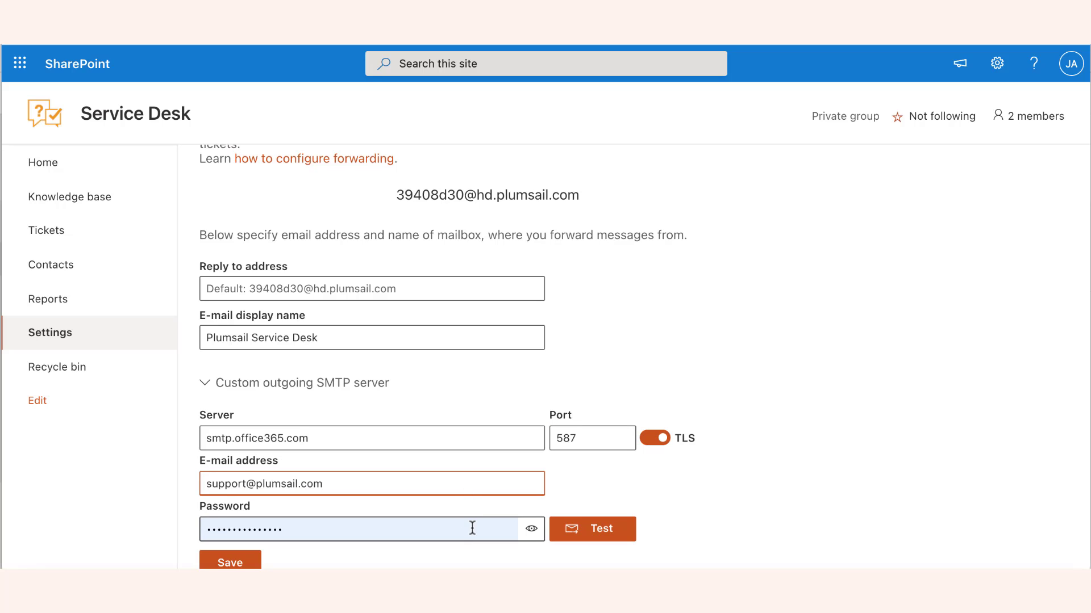
{"action": "left_click", "coordinate": [474, 532]}
{"action": "type", "text": "••••"}
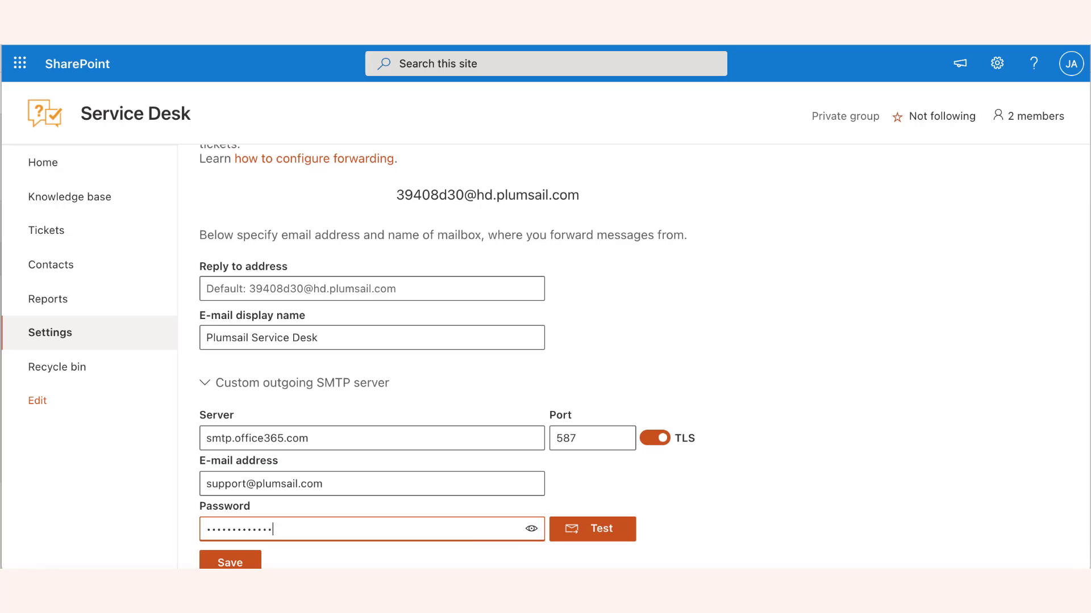
{"action": "left_click", "coordinate": [614, 533]}
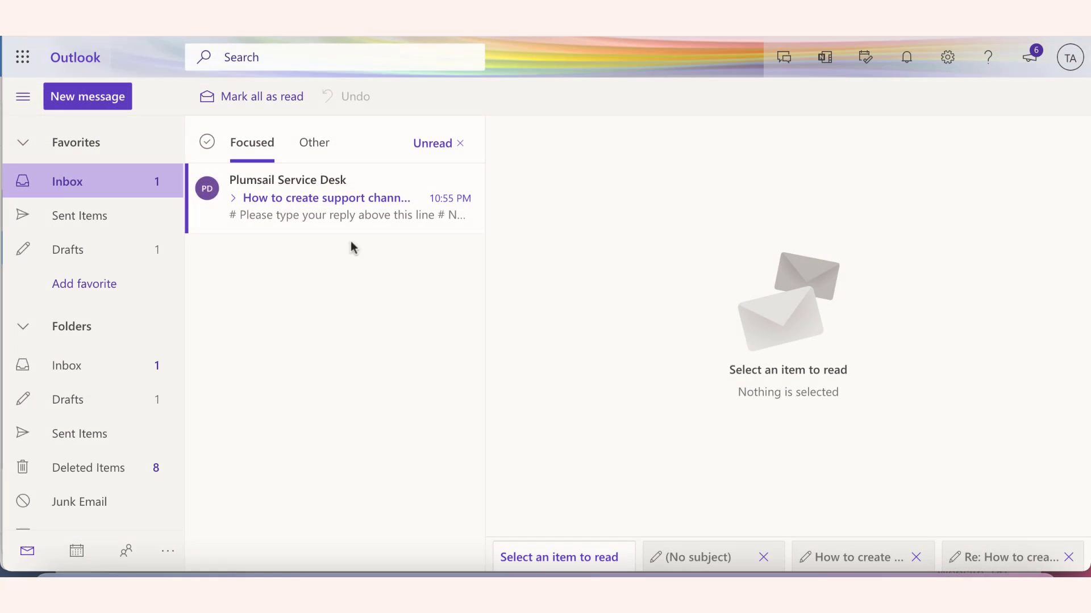
Step: Reply to the Plumsail Service Desk ticket e-mail with a short 'Can't wait!' note and send it
{"action": "left_click", "coordinate": [390, 217]}
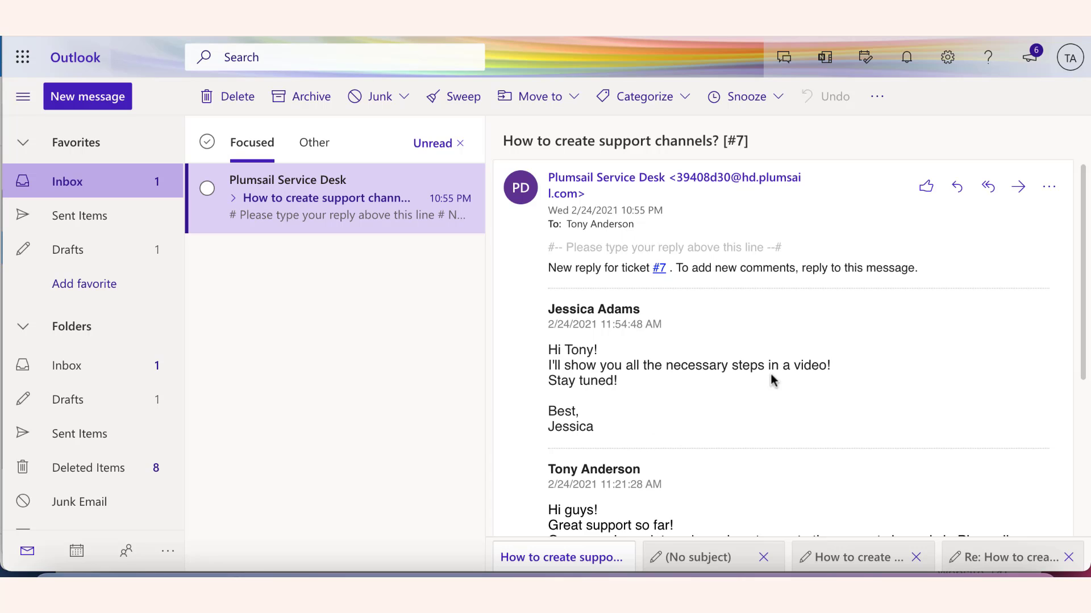
{"action": "left_click", "coordinate": [958, 189]}
{"action": "type", "text": "Hi Jessica, Can'"}
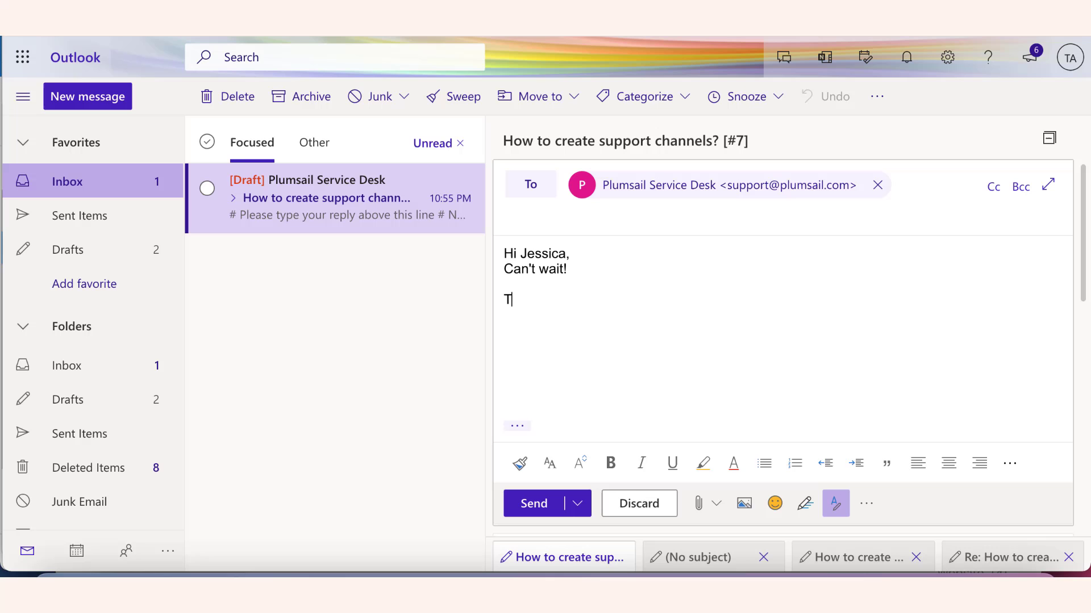
{"action": "left_click", "coordinate": [532, 504]}
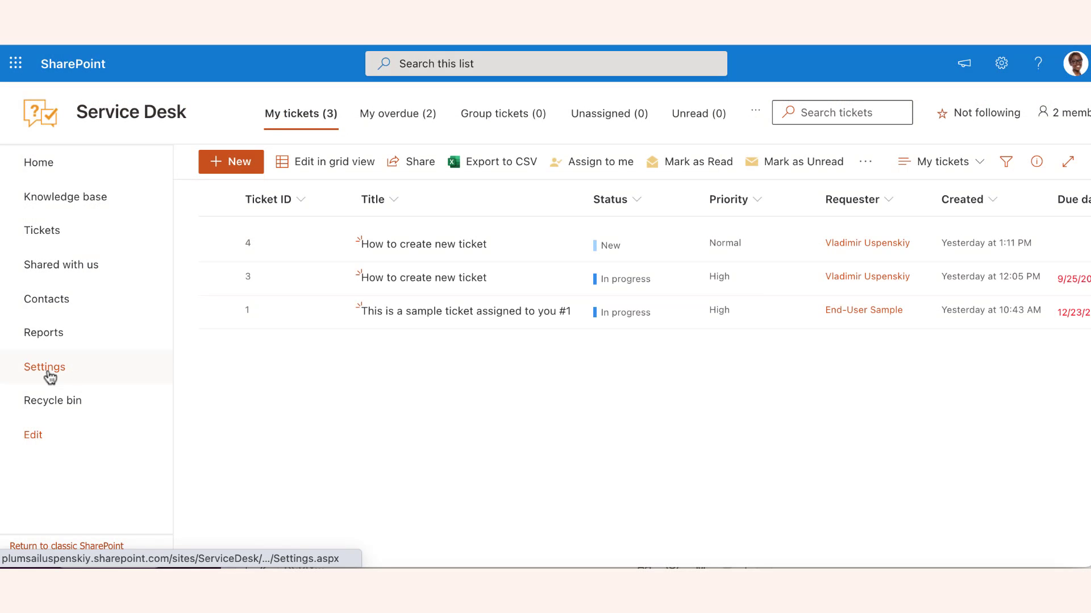
Step: Go to Service Desk Settings and open the Widgets integration page
{"action": "left_click", "coordinate": [48, 372]}
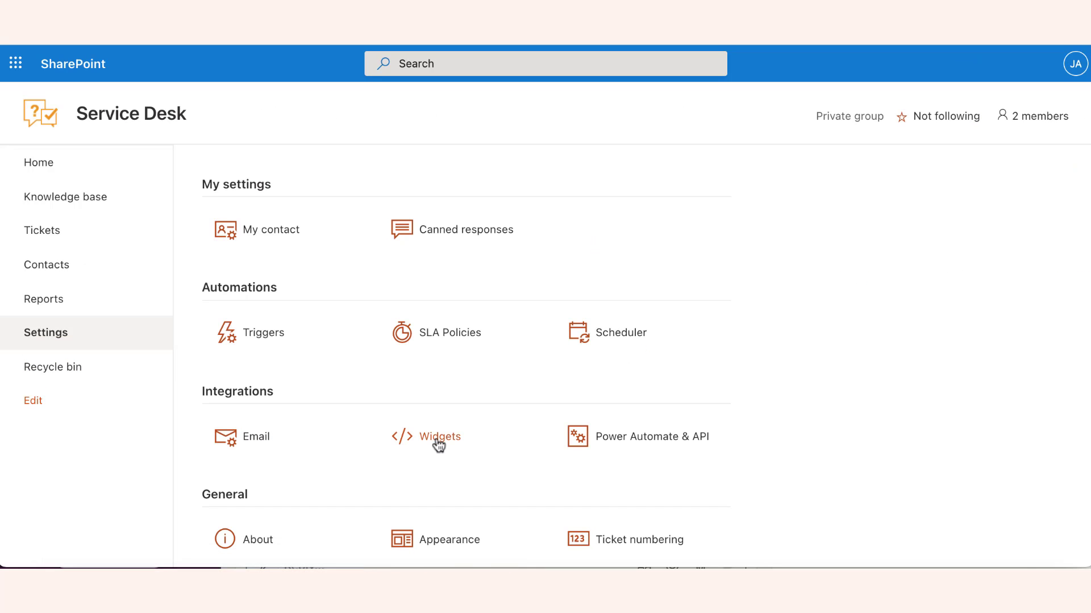
{"action": "left_click", "coordinate": [438, 443]}
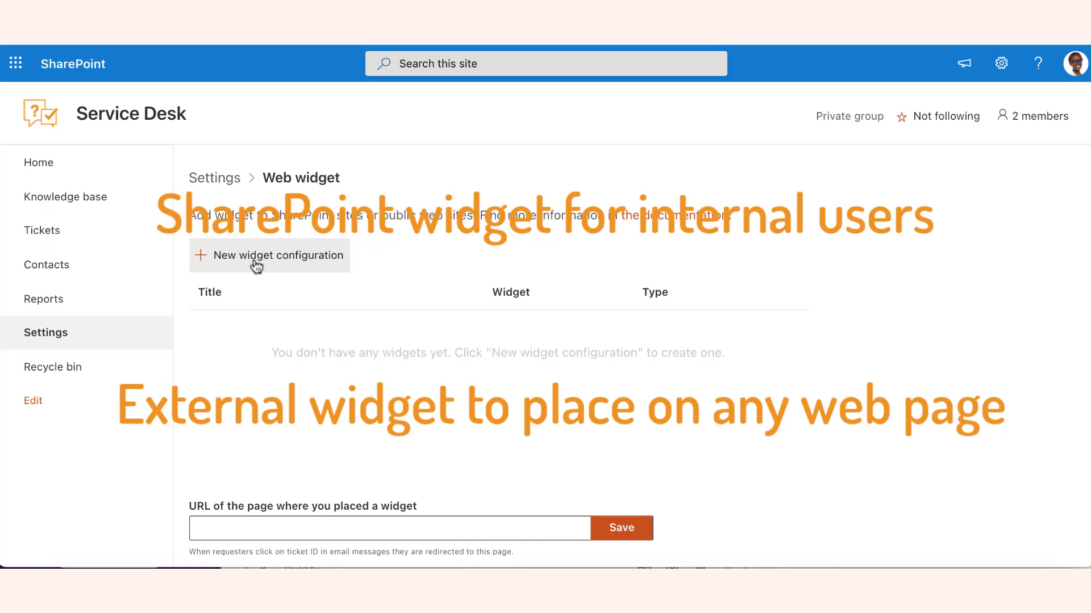
Step: Create a widget configuration titled 'Service Desk widget' and start adding a ticket view
{"action": "left_click", "coordinate": [255, 263]}
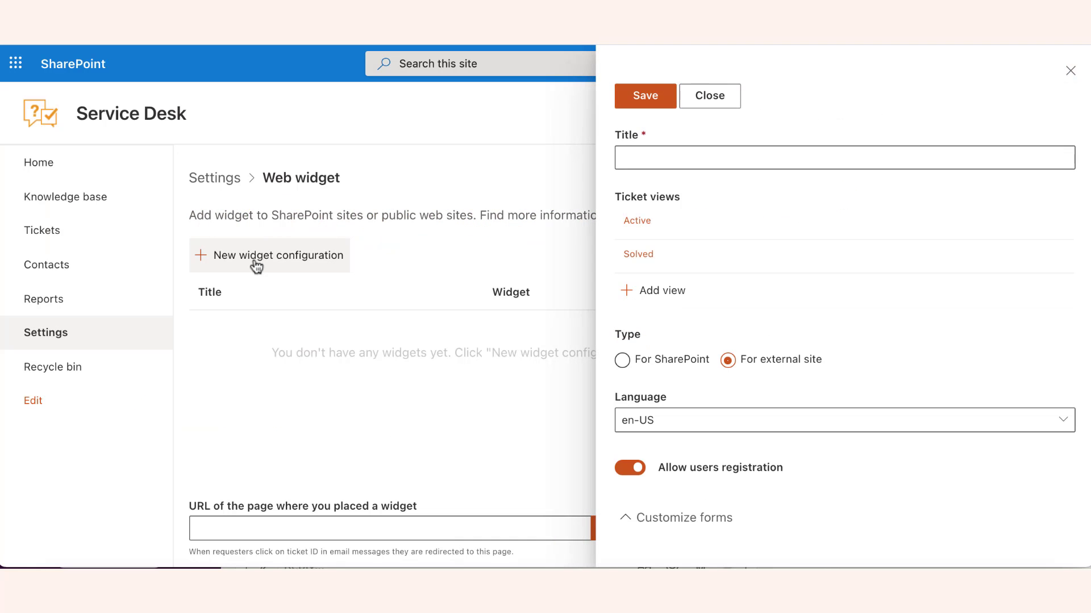
{"action": "left_click", "coordinate": [725, 159]}
{"action": "type", "text": "Servi"}
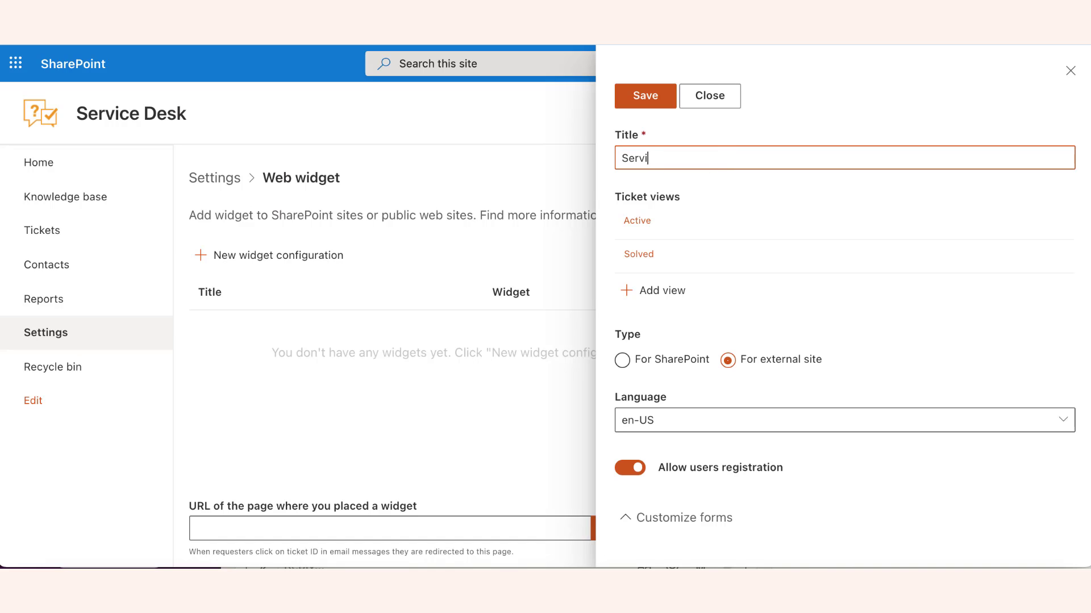
{"action": "type", "text": "ece Desk widget"}
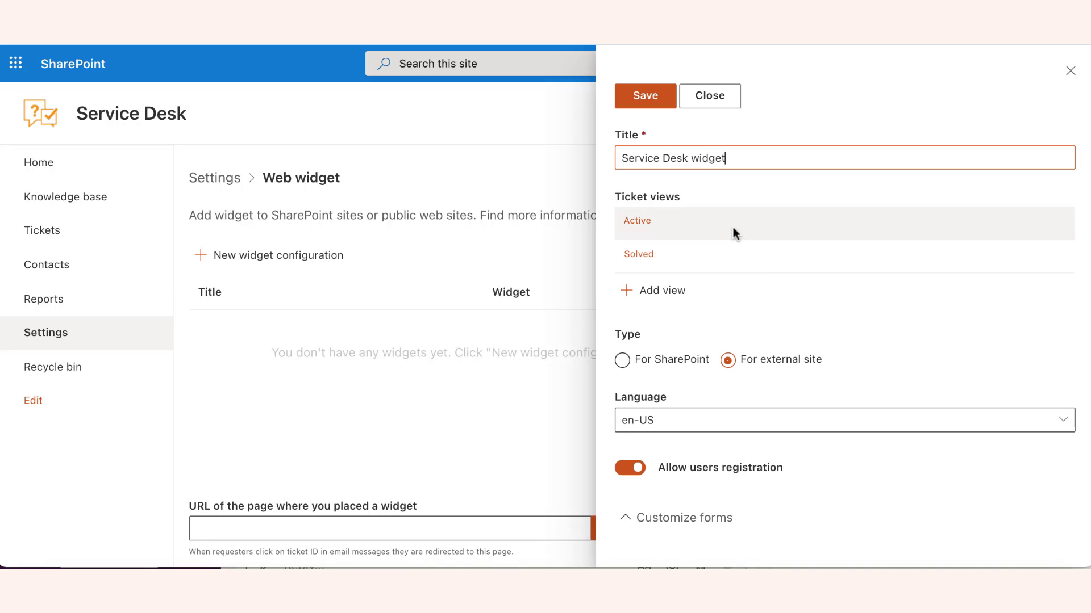
{"action": "left_click", "coordinate": [733, 228]}
{"action": "left_click", "coordinate": [732, 228]}
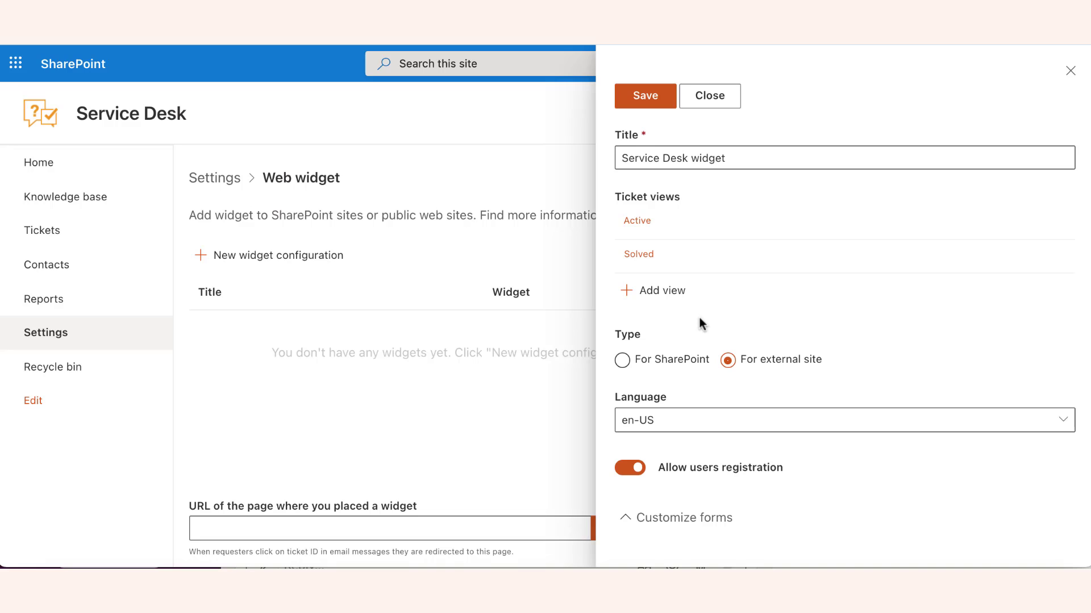
{"action": "left_click", "coordinate": [667, 292]}
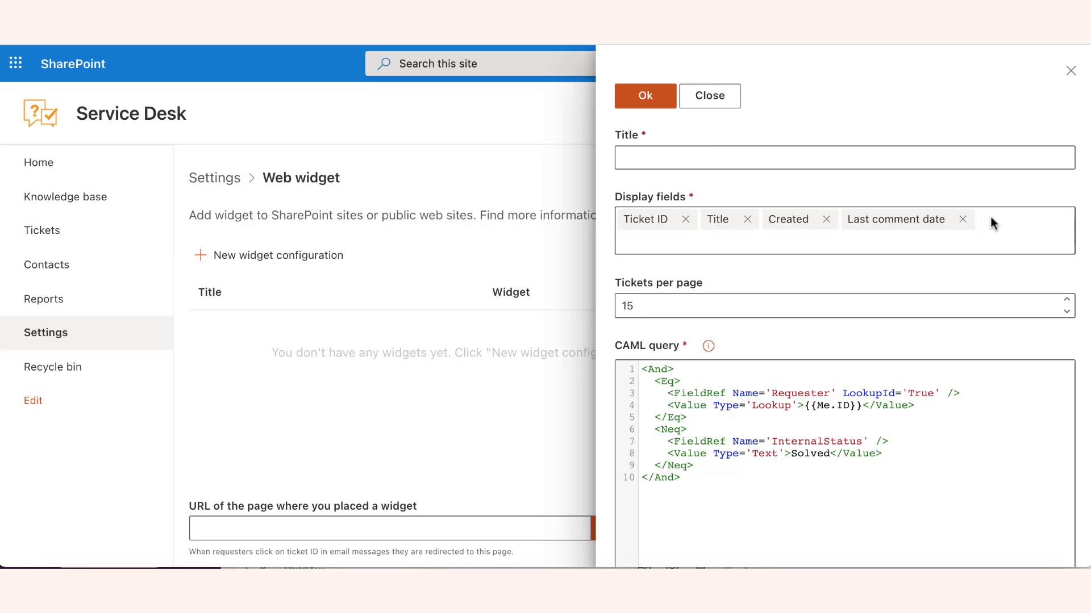
Step: Add Due date to the displayed fields, set 20 tickets per page, and delete Solved from the query
{"action": "left_click", "coordinate": [988, 238]}
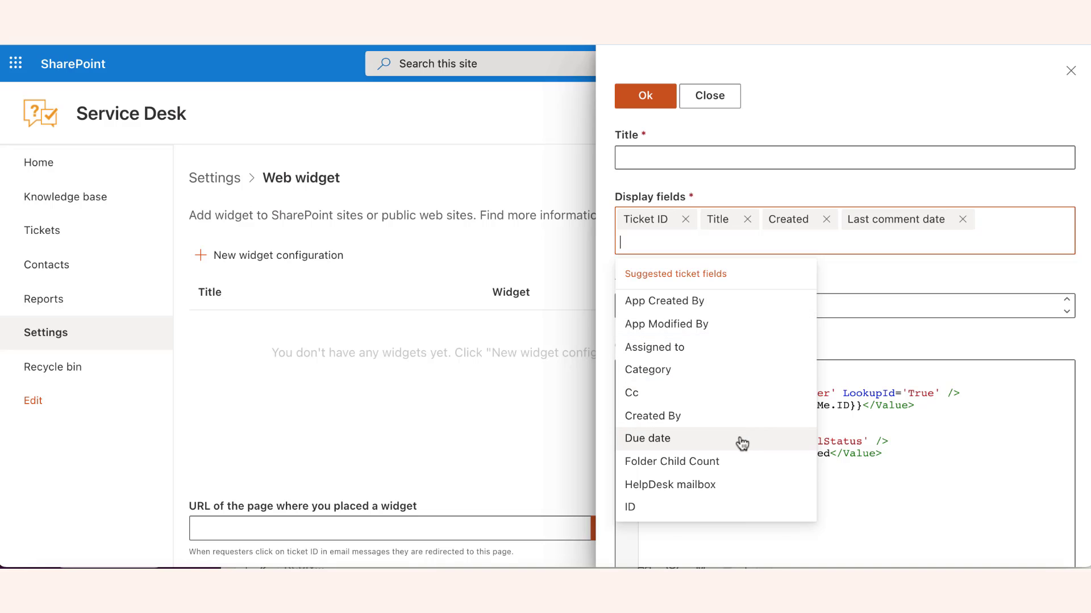
{"action": "left_click", "coordinate": [740, 438]}
{"action": "left_click", "coordinate": [702, 323]}
{"action": "type", "text": "20"}
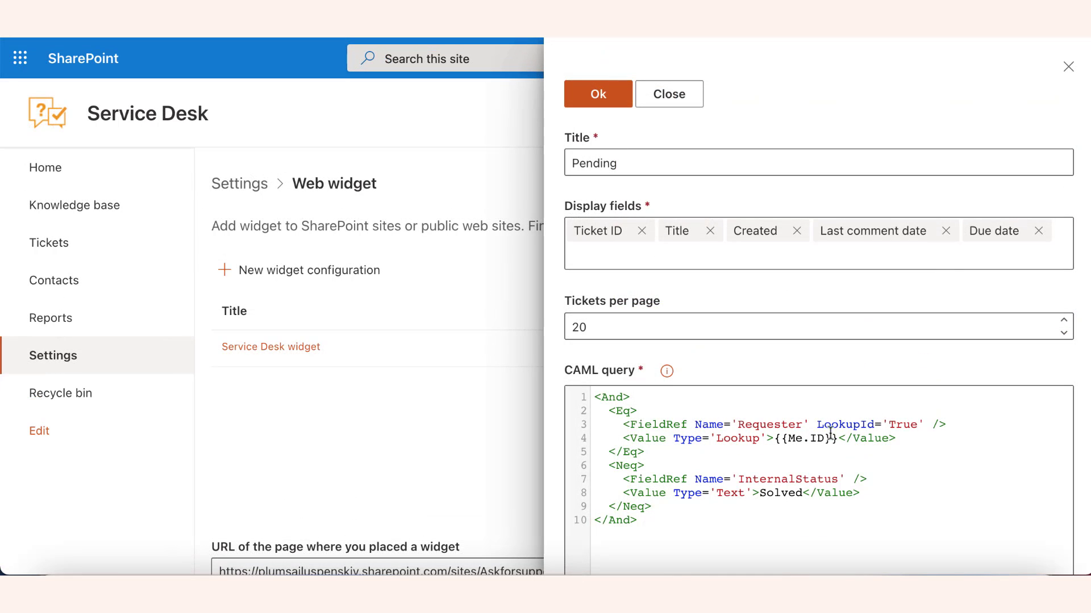
{"action": "left_click", "coordinate": [802, 493]}
{"action": "key", "text": "BackSpace"}
{"action": "key", "text": "BackSpace"}
{"action": "key", "text": "BackSpace"}
{"action": "key", "text": "BackSpace"}
{"action": "key", "text": "BackSpace"}
{"action": "key", "text": "BackSpace"}
Step: Enter Pending as the query value, make the widget For SharePoint, and save Service Desk widget
{"action": "type", "text": "Pending"}
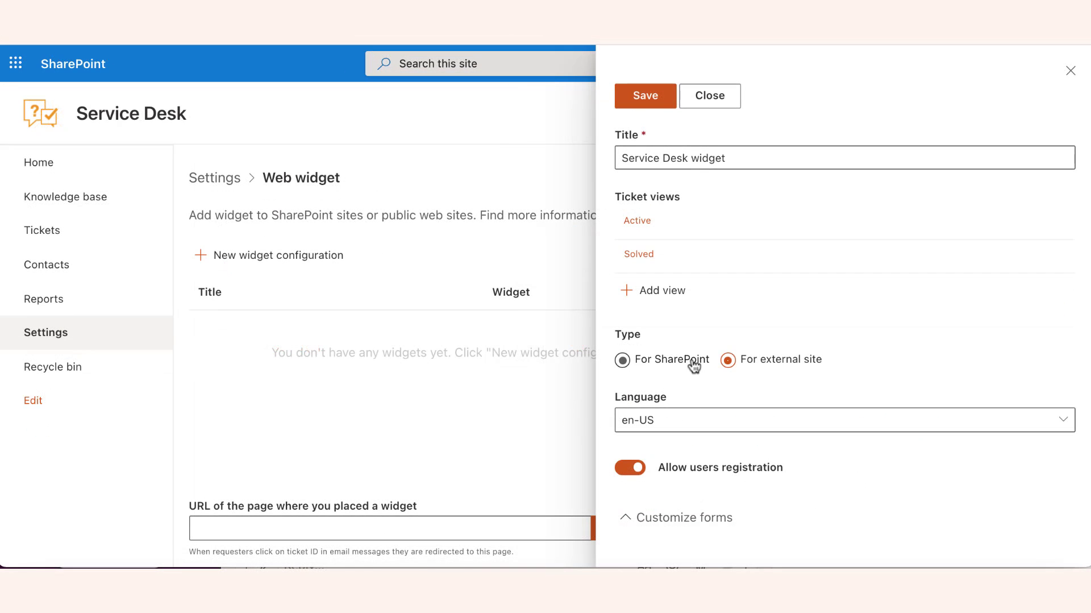
{"action": "left_click", "coordinate": [694, 365]}
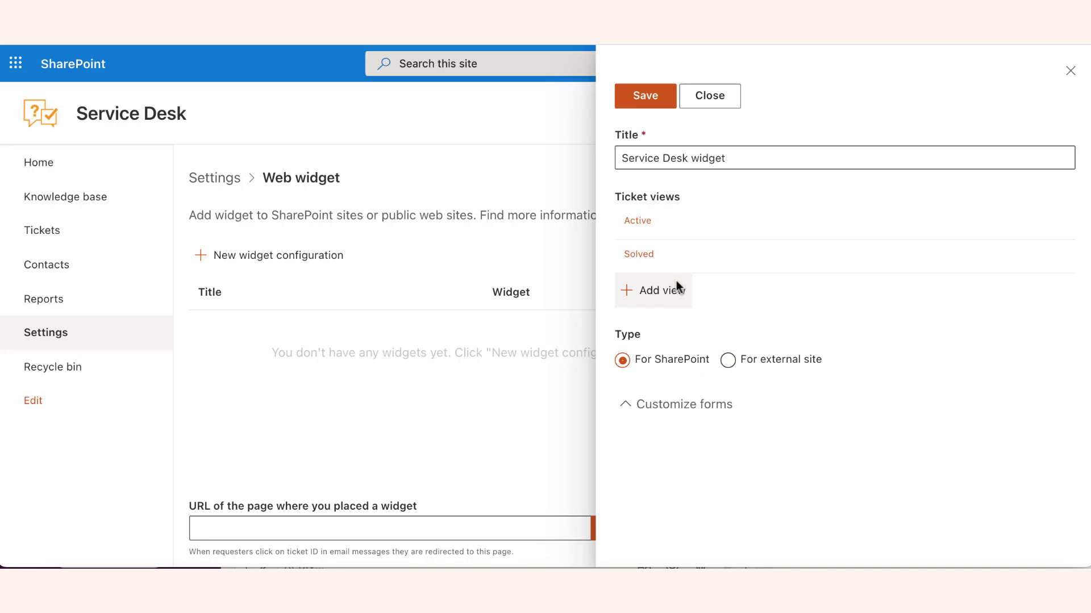
{"action": "left_click", "coordinate": [644, 105]}
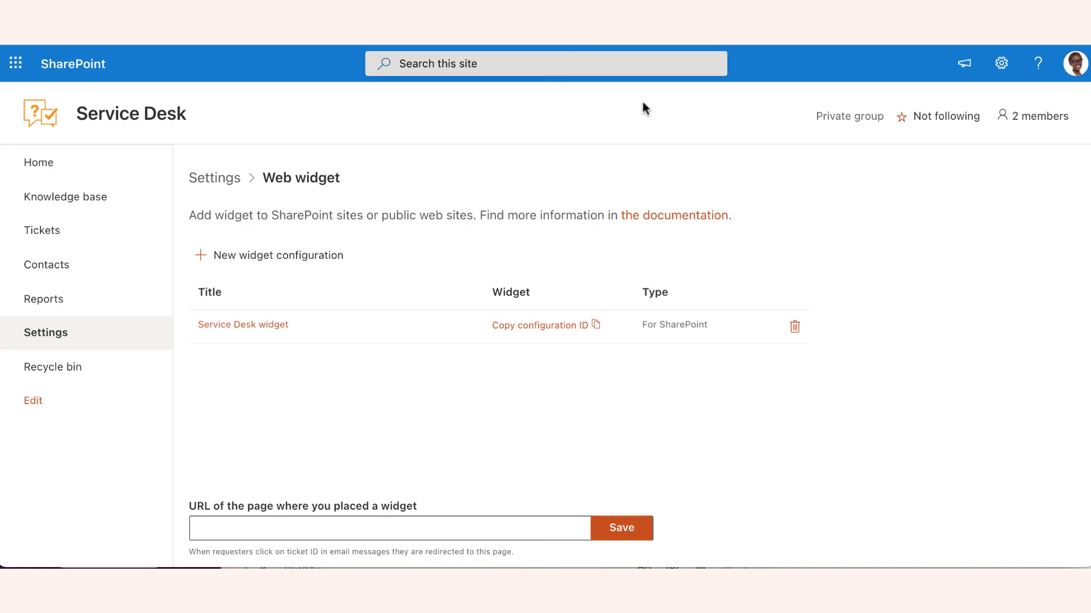
Step: Copy the widget's configuration ID, then go to Add an app from the Ask for support site settings
{"action": "left_click", "coordinate": [571, 331]}
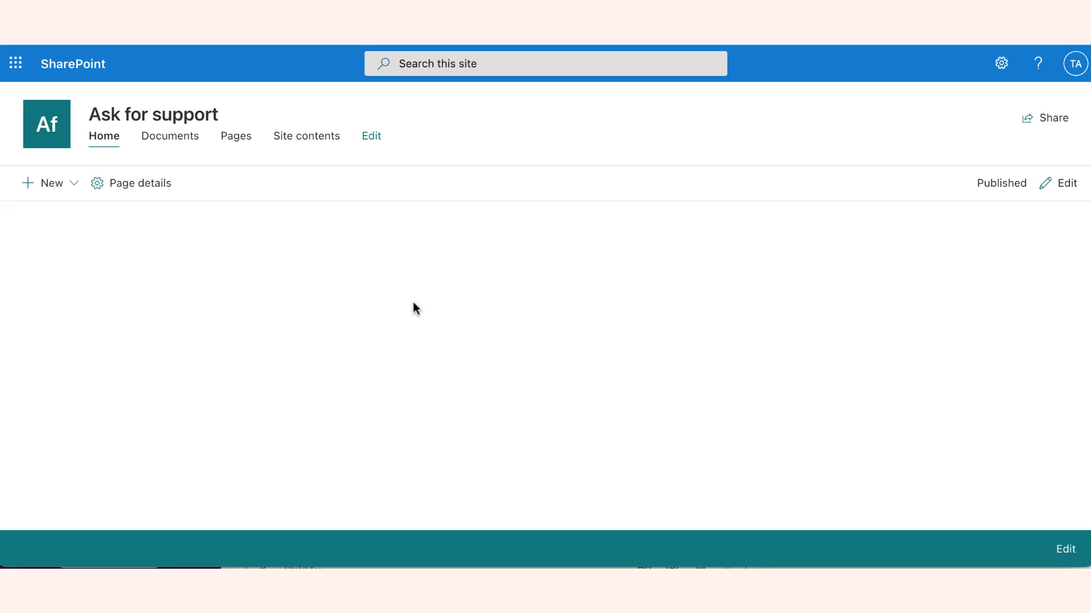
{"action": "left_click", "coordinate": [1002, 66]}
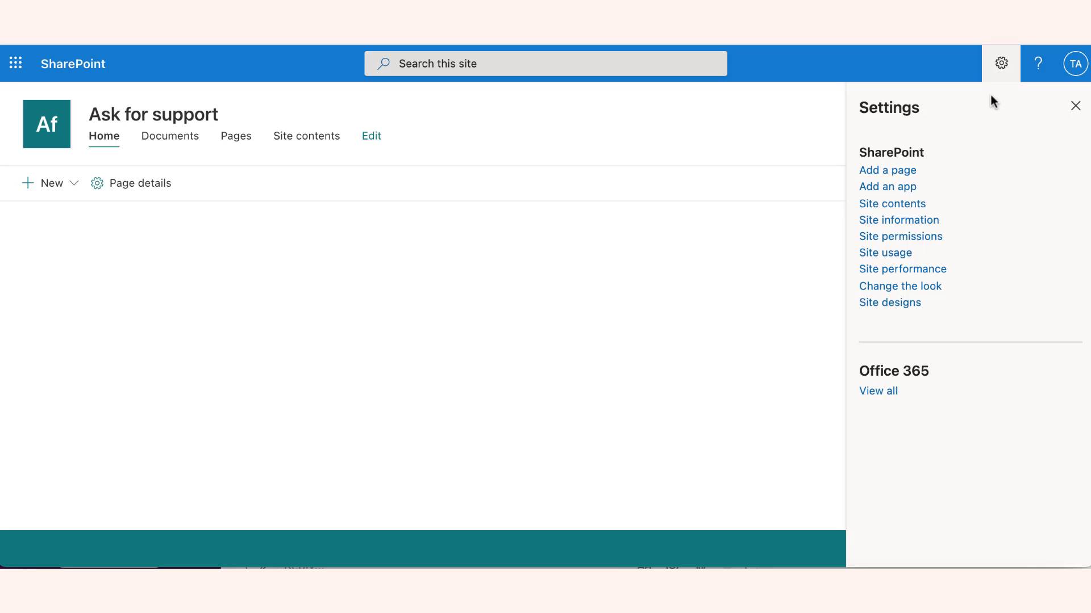
{"action": "left_click", "coordinate": [894, 192]}
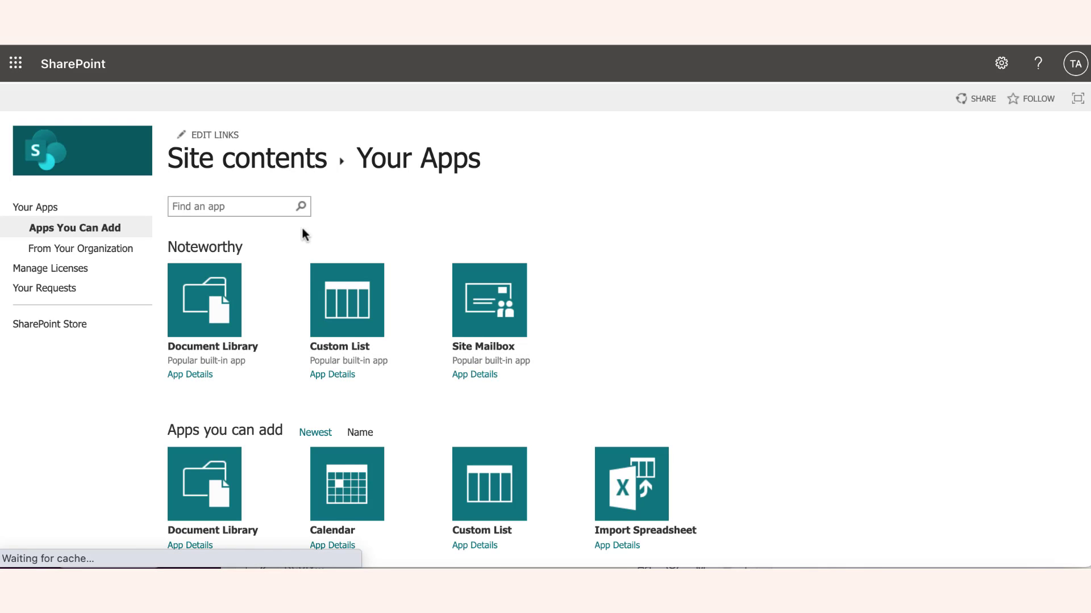
Step: Search SharePoint Store for 'plumsail helpdesk', add the Plumsail HelpDesk Widget app, and trust it
{"action": "left_click", "coordinate": [79, 327]}
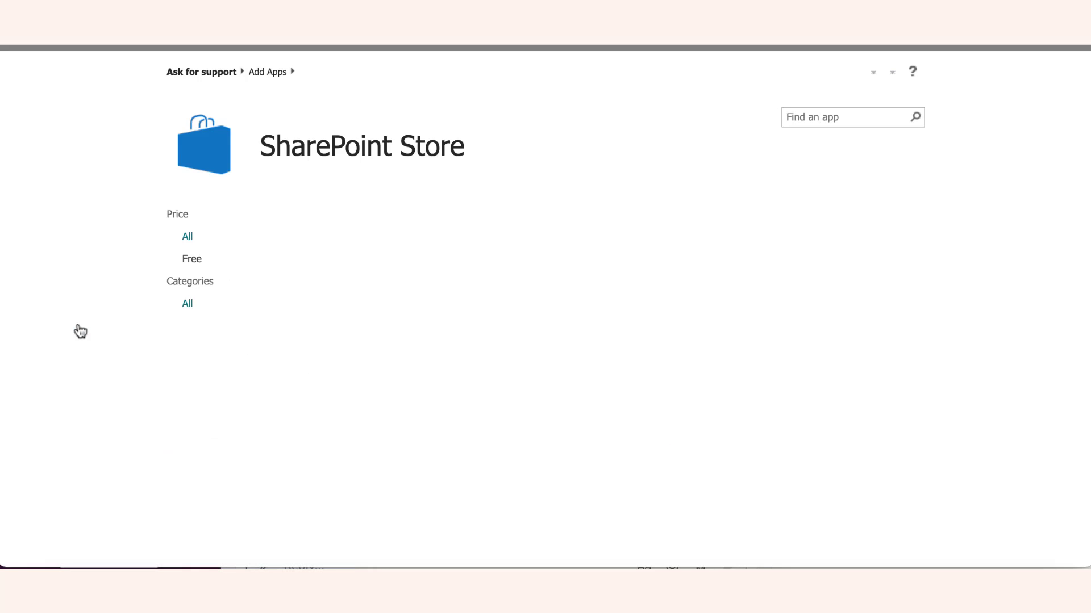
{"action": "left_click", "coordinate": [824, 118]}
{"action": "type", "text": "plum"}
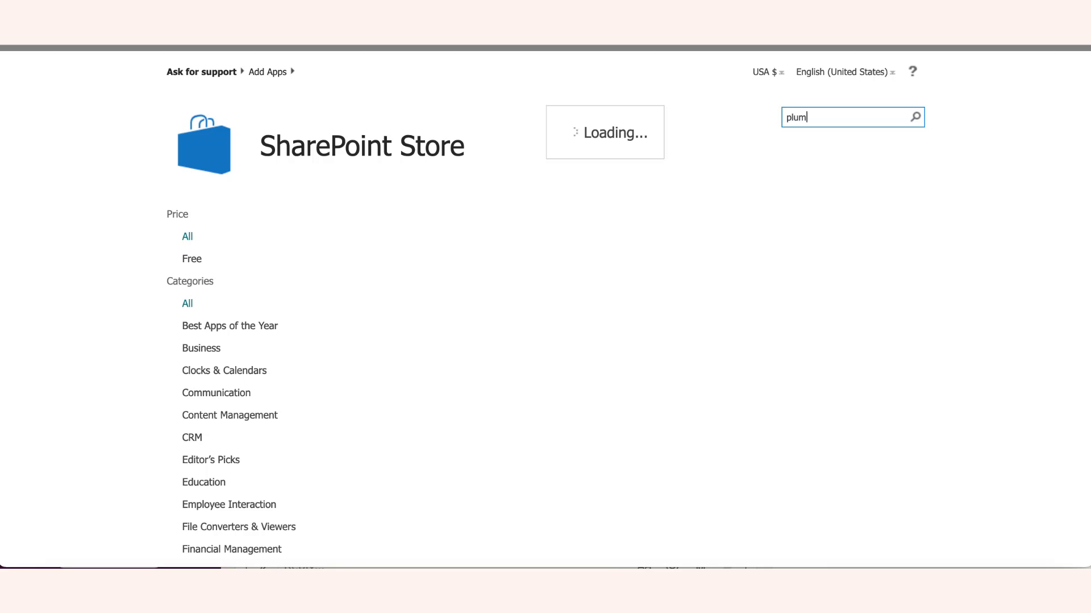
{"action": "type", "text": "sail helpdesk"}
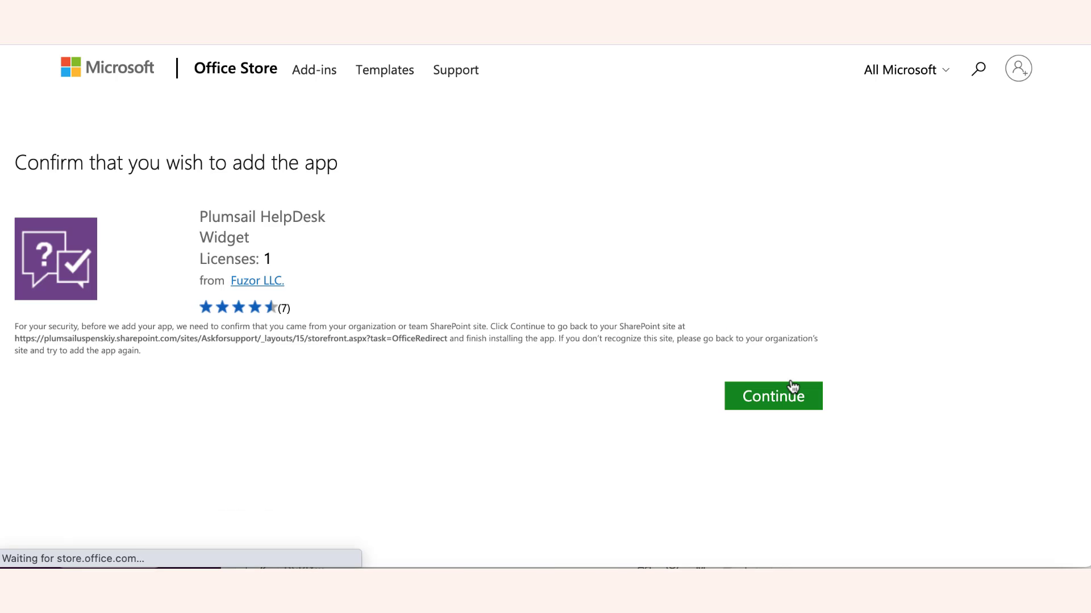
{"action": "left_click", "coordinate": [792, 390]}
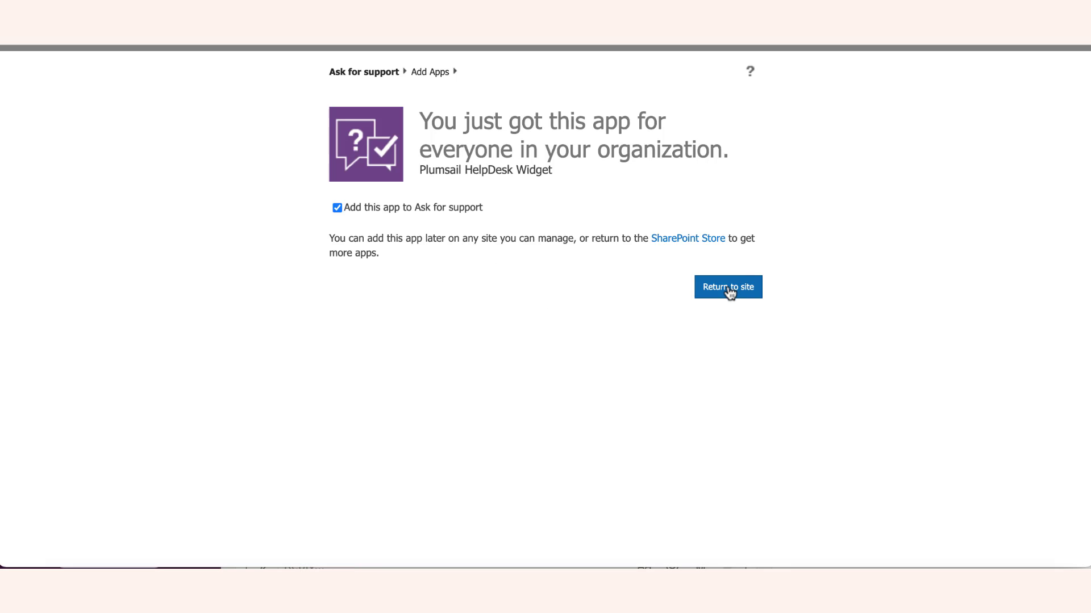
{"action": "left_click", "coordinate": [728, 286]}
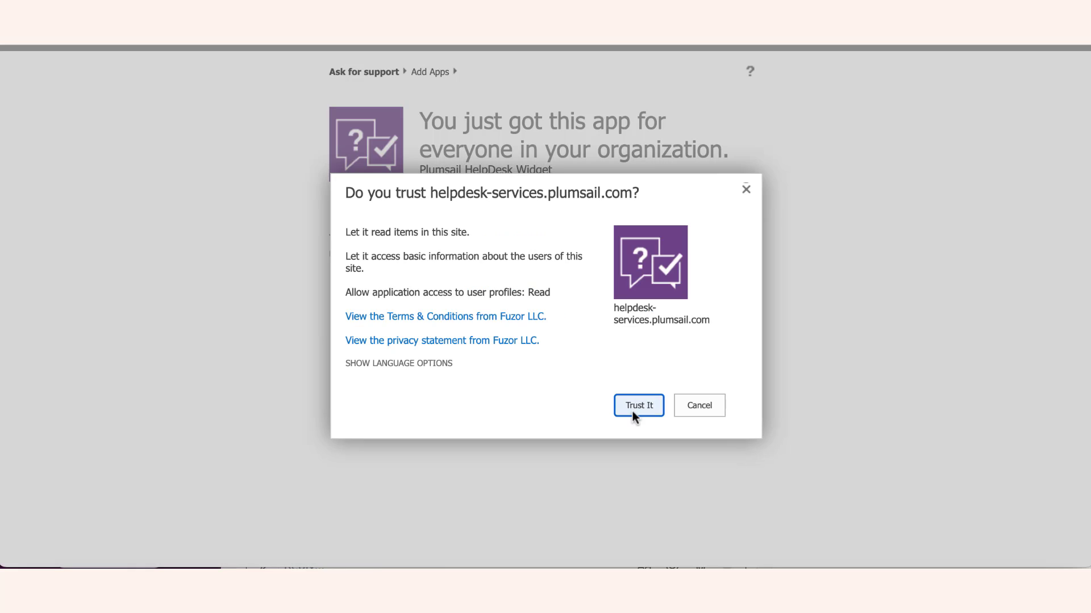
{"action": "left_click", "coordinate": [637, 405]}
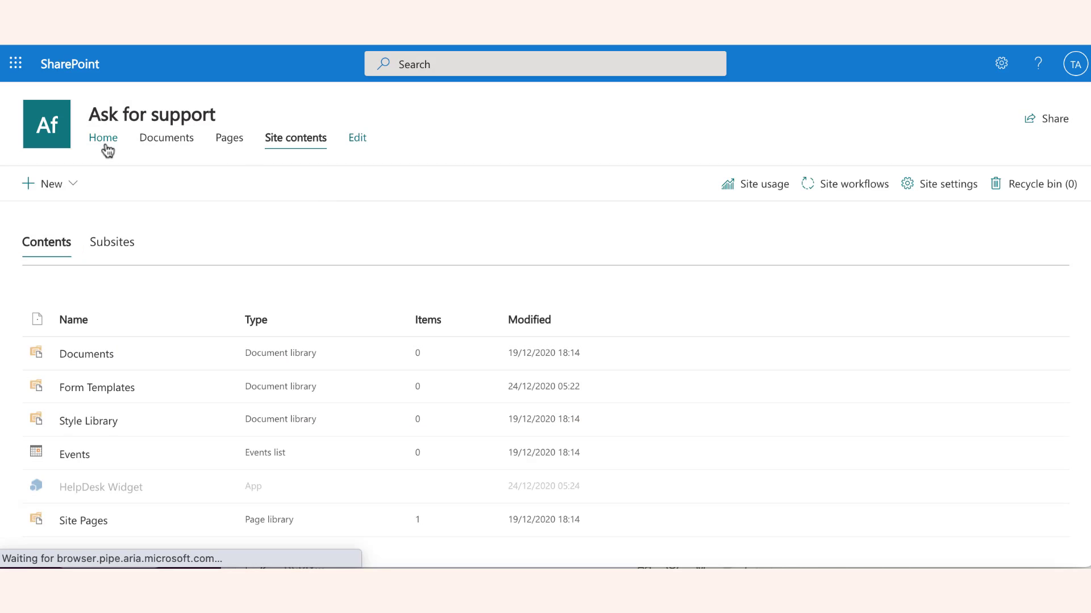
Step: Edit the Ask for support home page and insert a Plumsail HelpDesk Widget web part in a new section
{"action": "left_click", "coordinate": [104, 141]}
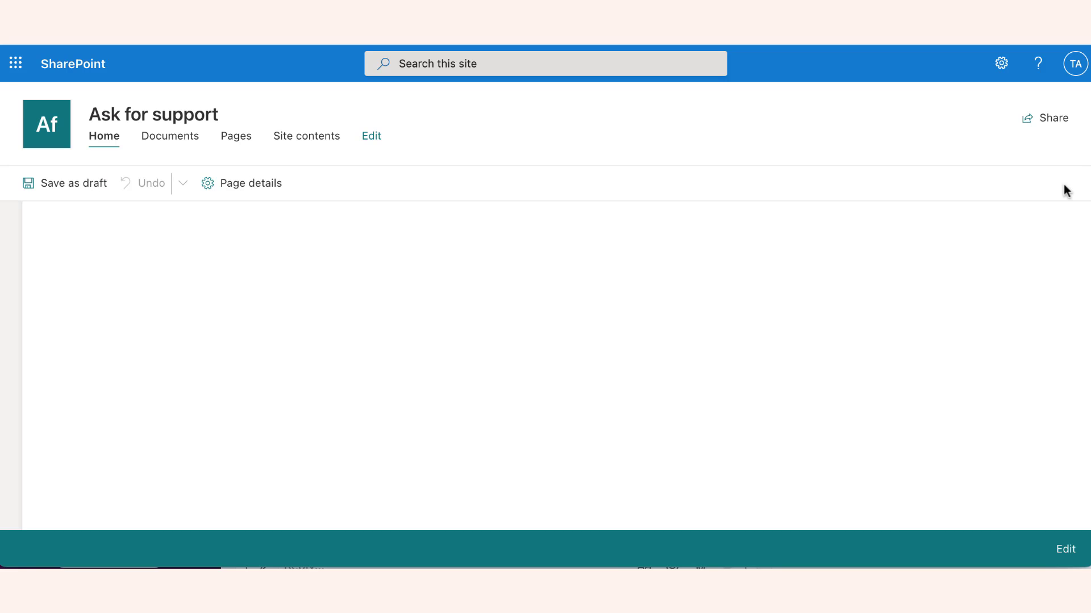
{"action": "left_click", "coordinate": [1062, 183]}
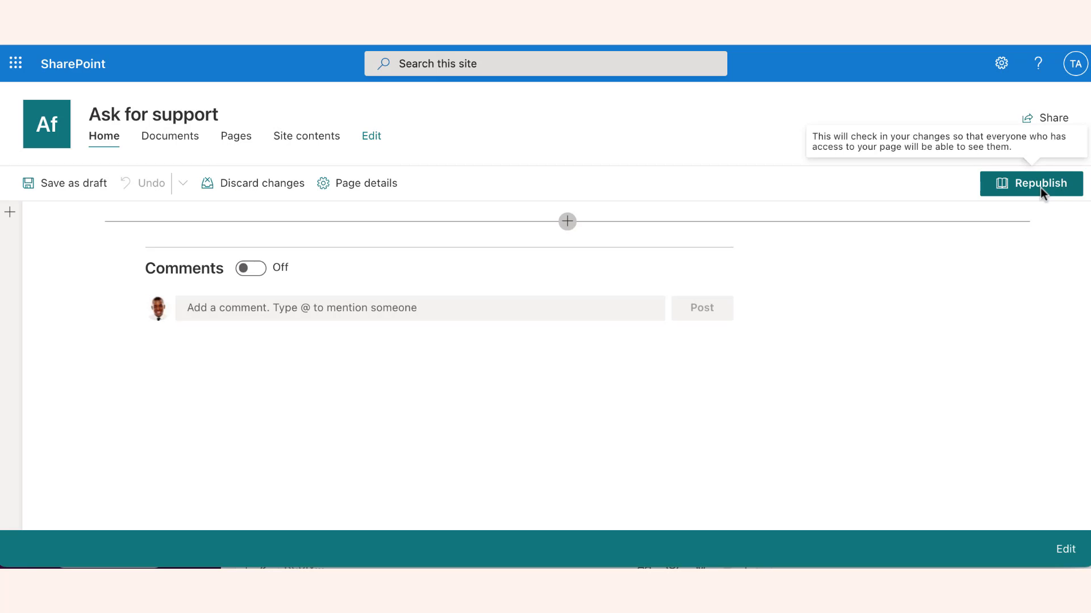
{"action": "left_click", "coordinate": [566, 221]}
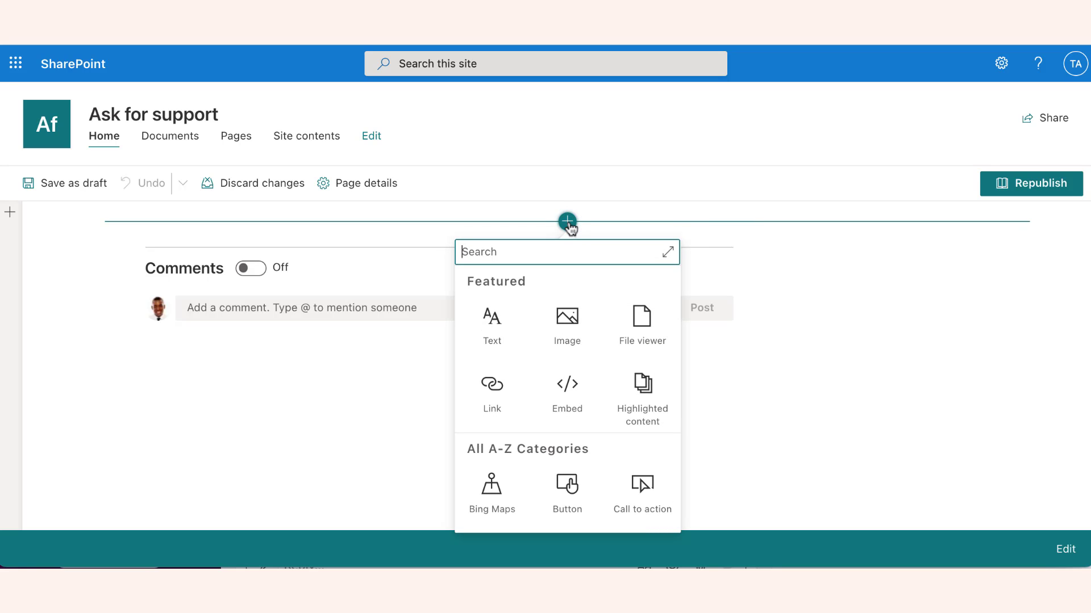
{"action": "scroll", "coordinate": [577, 394], "scroll_direction": "down", "scroll_amount": 5}
{"action": "scroll", "coordinate": [580, 397], "scroll_direction": "down", "scroll_amount": 5}
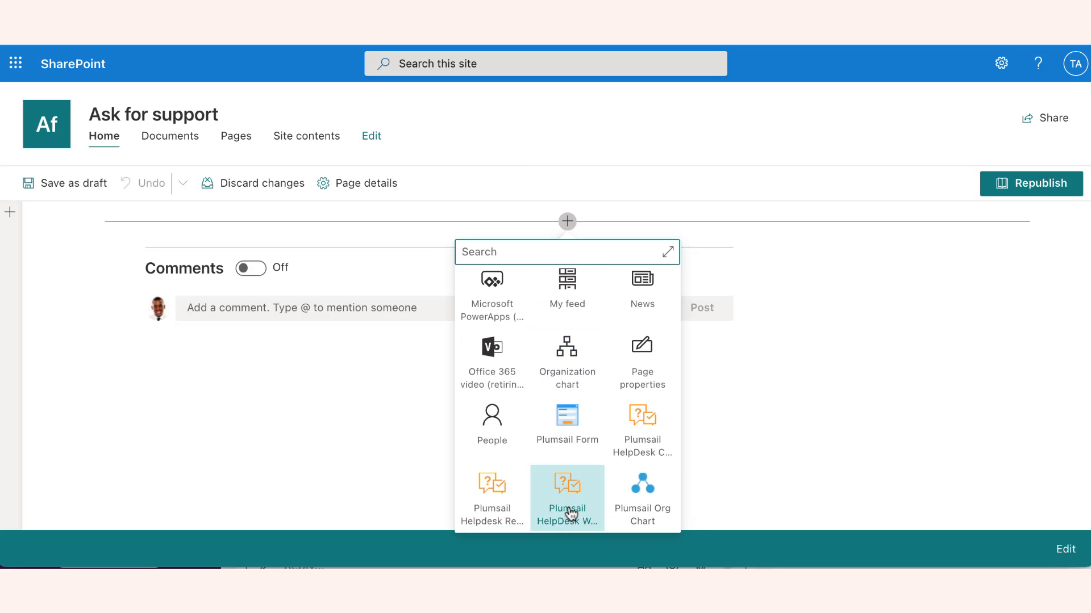
{"action": "left_click", "coordinate": [570, 511]}
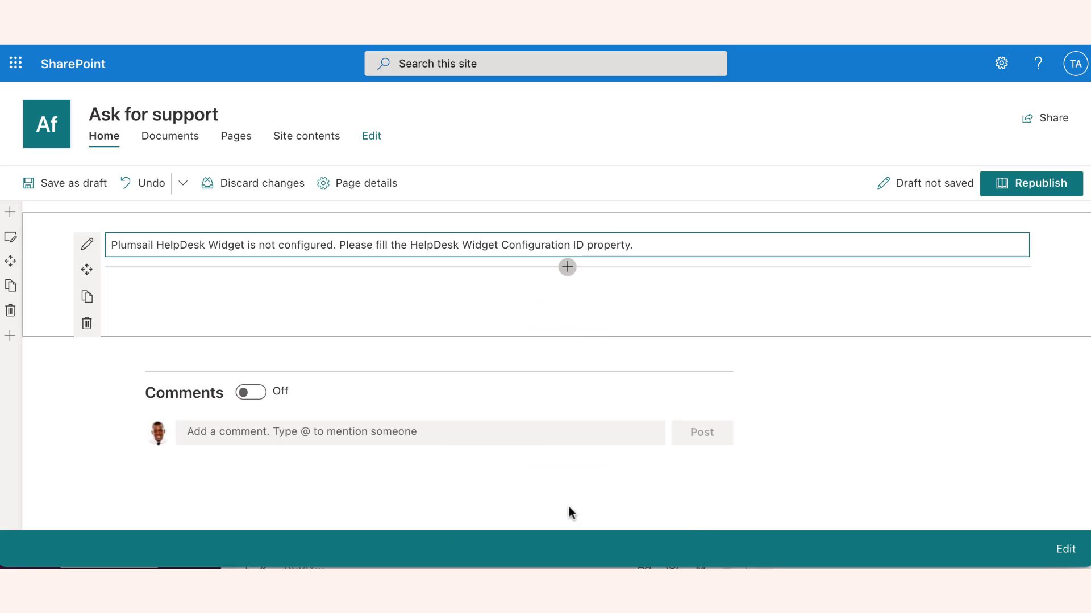
Step: Paste the copied ID into the web part's HelpDesk Widget Configuration ID property and republish the page
{"action": "left_click", "coordinate": [87, 246]}
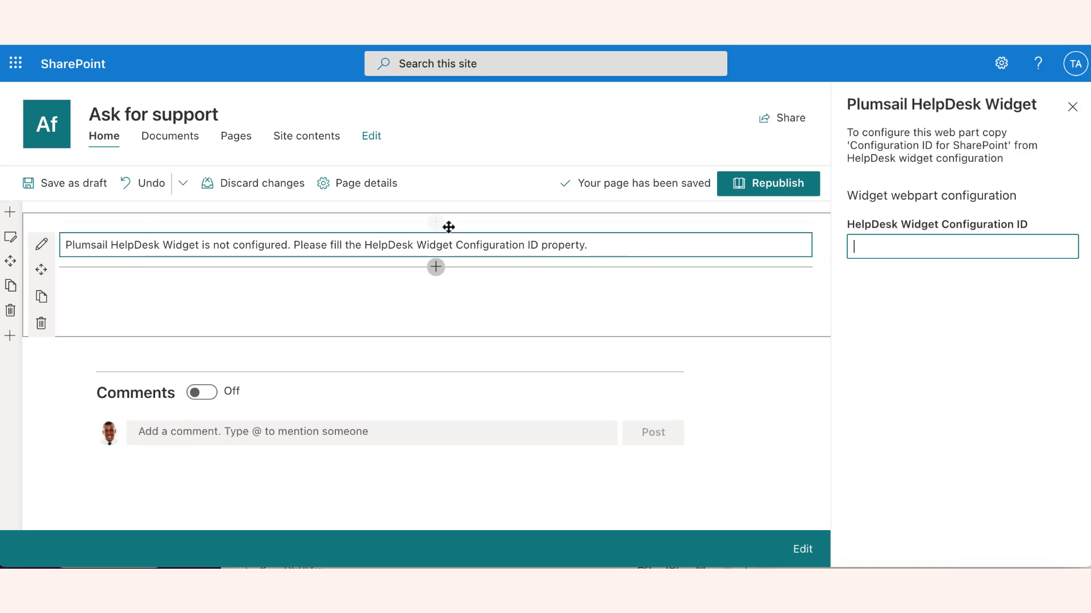
{"action": "left_click", "coordinate": [879, 244]}
{"action": "key", "text": "ctrl+v"}
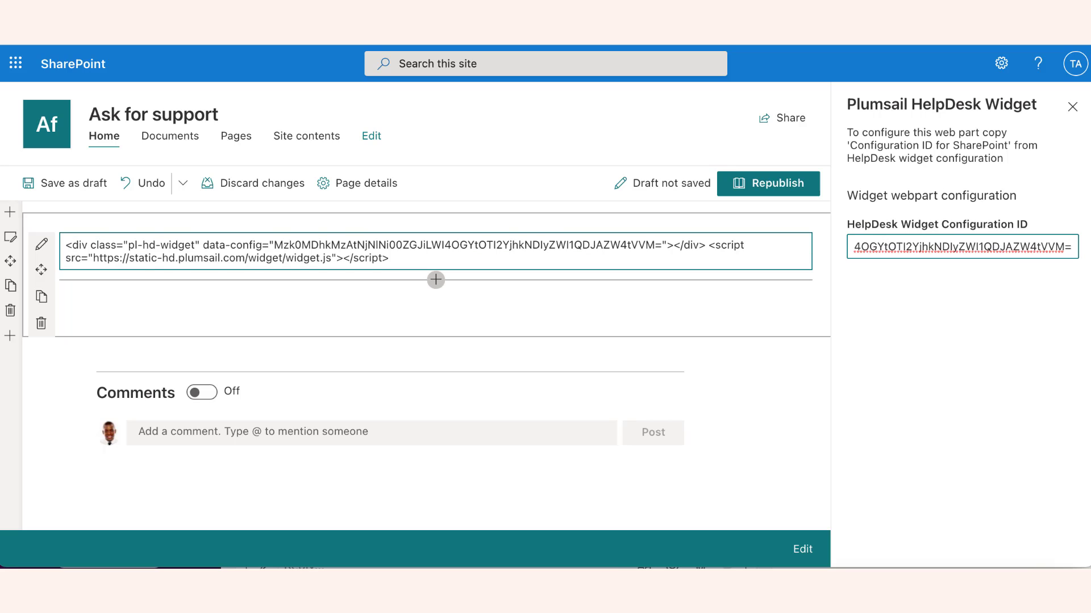
{"action": "left_click", "coordinate": [772, 186]}
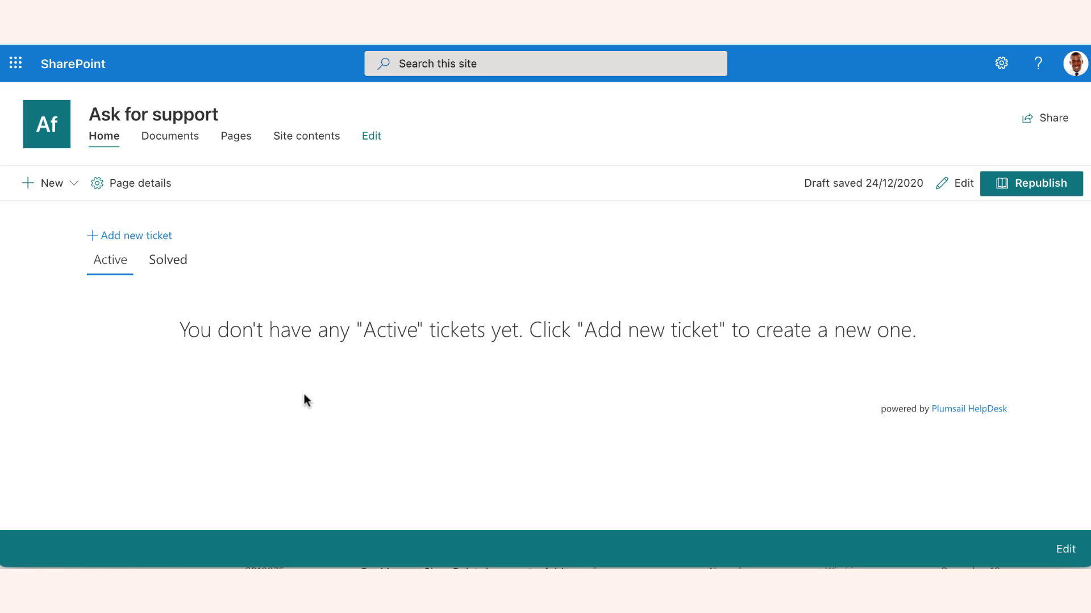
Step: Submit a new ticket 'How do I add a ticket in the web widget?' with a short signed description
{"action": "left_click", "coordinate": [130, 236]}
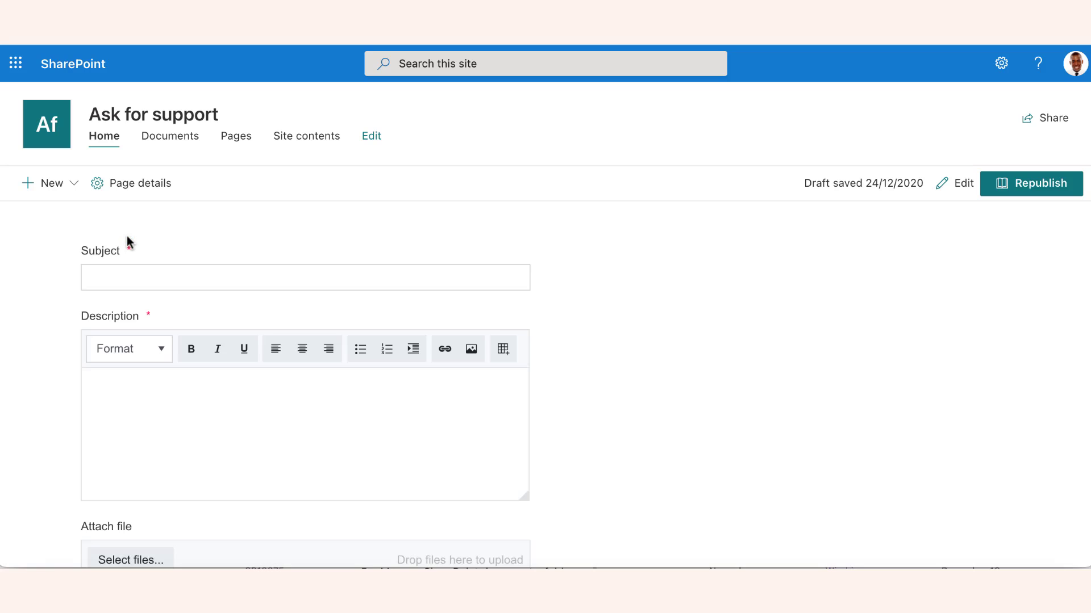
{"action": "left_click", "coordinate": [139, 280]}
{"action": "type", "text": "How do I add a ticket in the web widget?"}
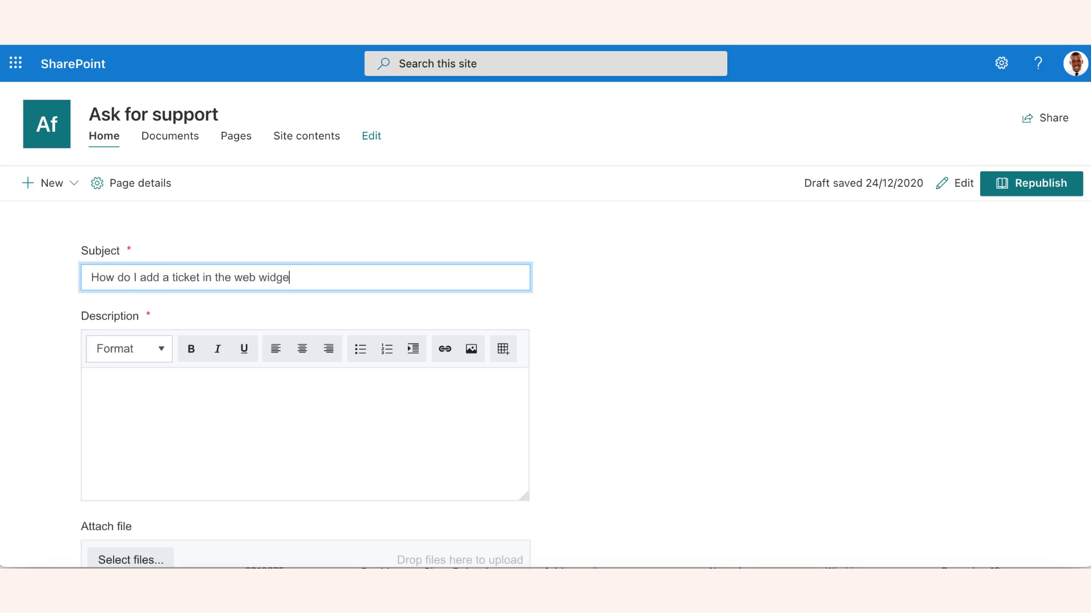
{"action": "key", "text": "Tab"}
{"action": "type", "text": "Hi guys,"}
{"action": "key", "text": "Return"}
{"action": "type", "text": "I need to create a new ticket. How do I do that with a widget?"}
{"action": "key", "text": "Return"}
{"action": "type", "text": "Best,"}
{"action": "key", "text": "Return"}
{"action": "type", "text": "Tony"}
{"action": "scroll", "coordinate": [255, 438], "scroll_direction": "down", "scroll_amount": 3}
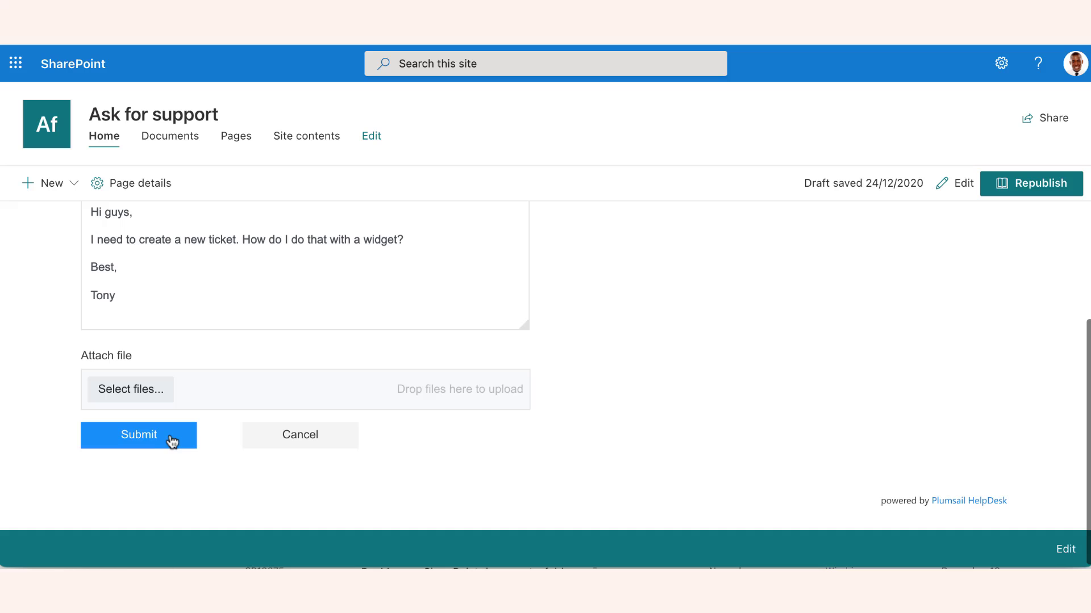
{"action": "left_click", "coordinate": [161, 437]}
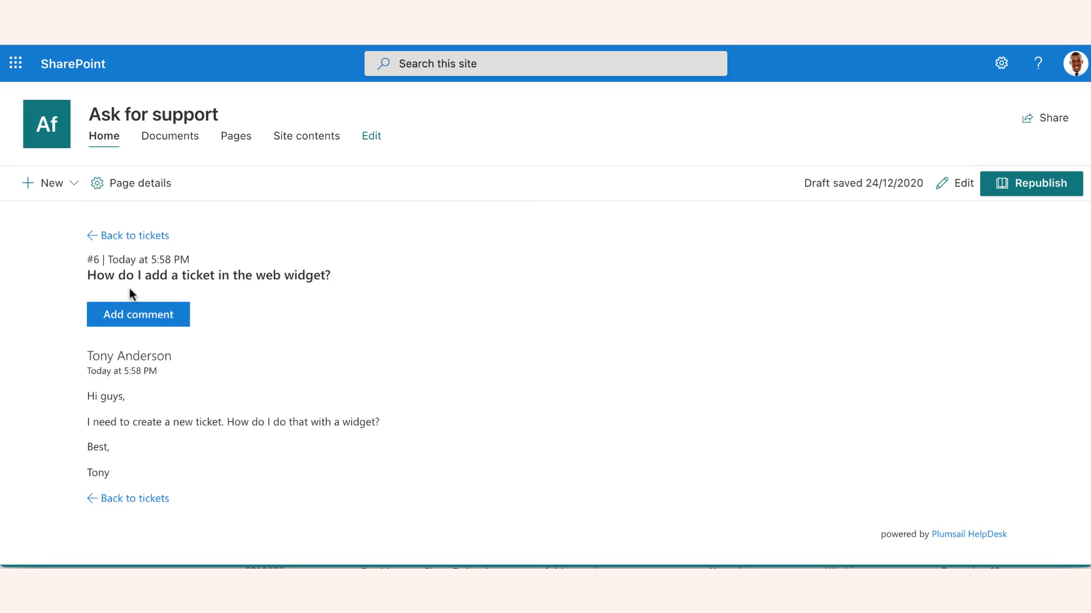
Step: Return to the ticket list and open solved ticket #5 from the Solved tab
{"action": "left_click", "coordinate": [132, 237]}
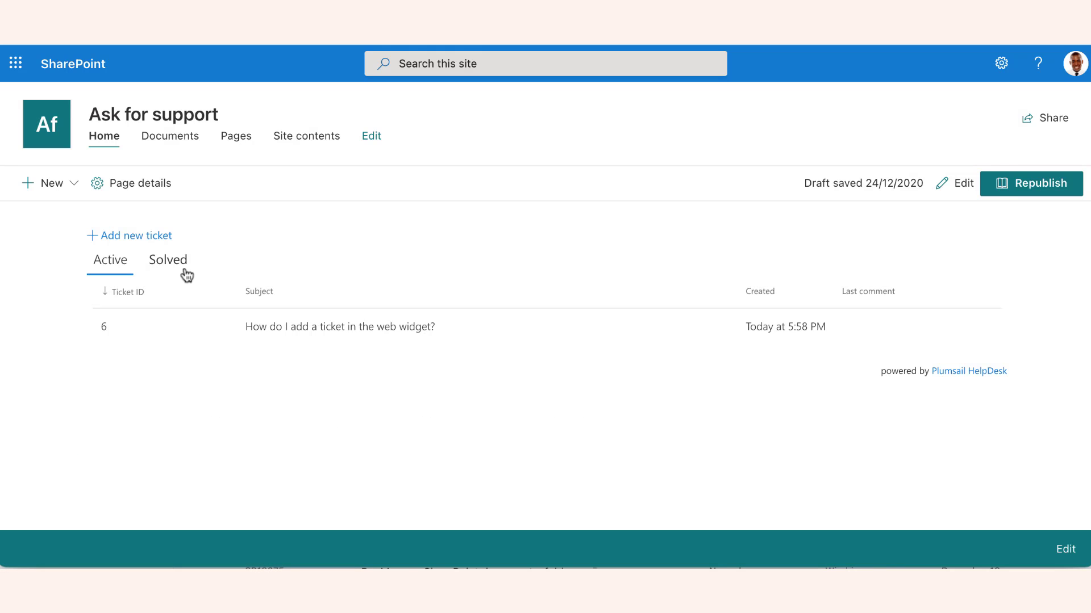
{"action": "left_click", "coordinate": [178, 265]}
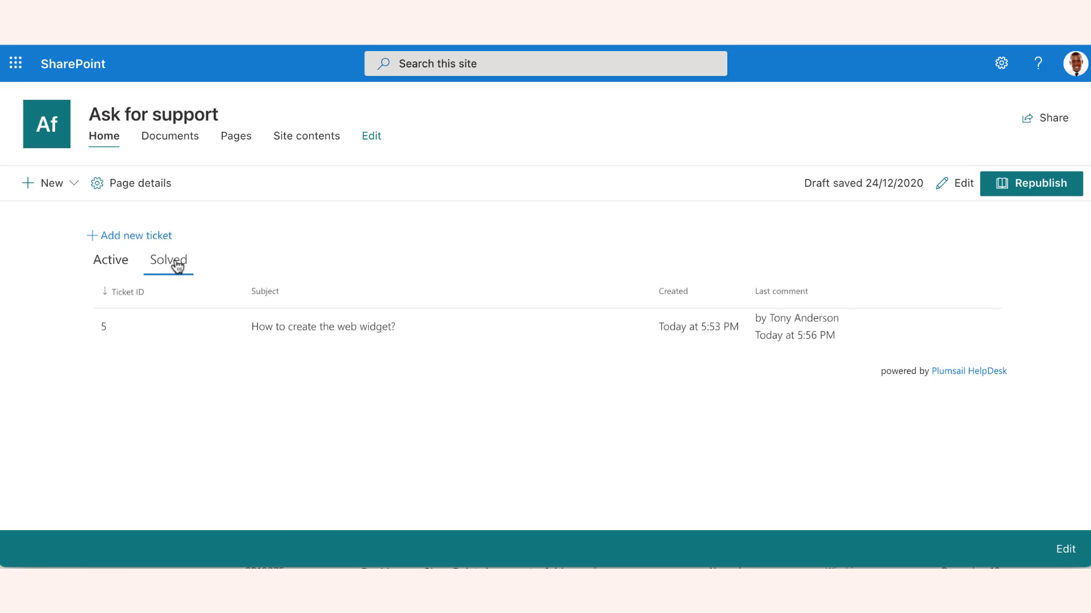
{"action": "left_click", "coordinate": [276, 328]}
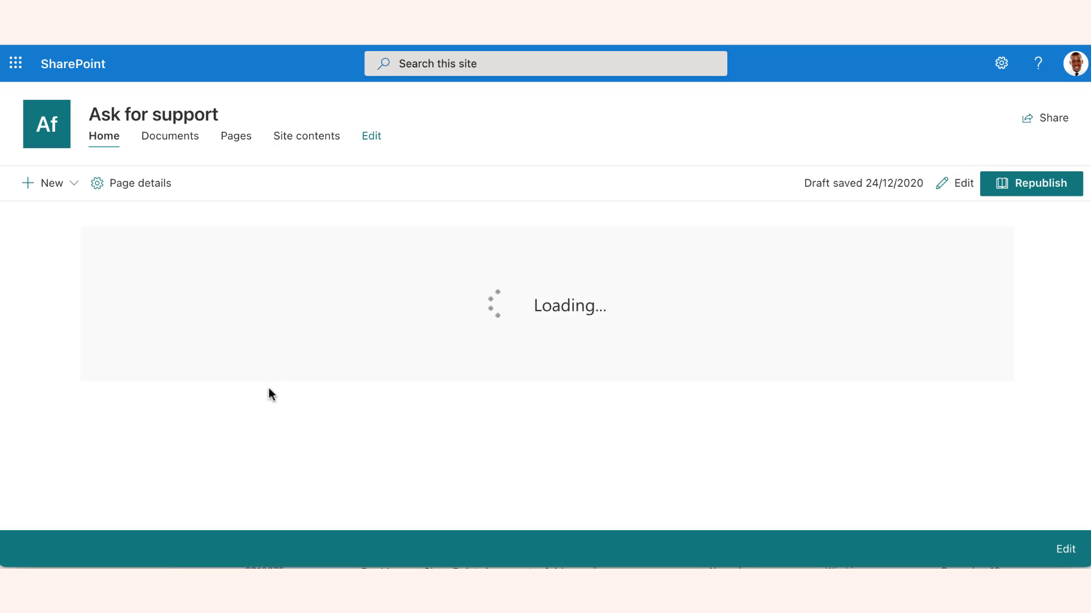
{"action": "scroll", "coordinate": [268, 385], "scroll_direction": "down", "scroll_amount": 5}
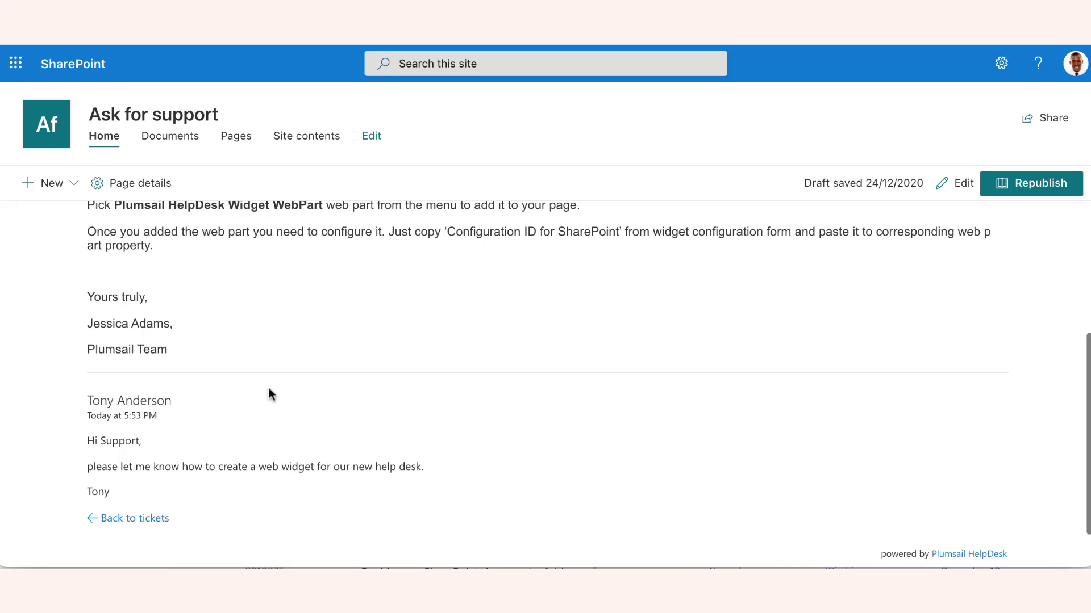
{"action": "scroll", "coordinate": [267, 385], "scroll_direction": "up", "scroll_amount": 2}
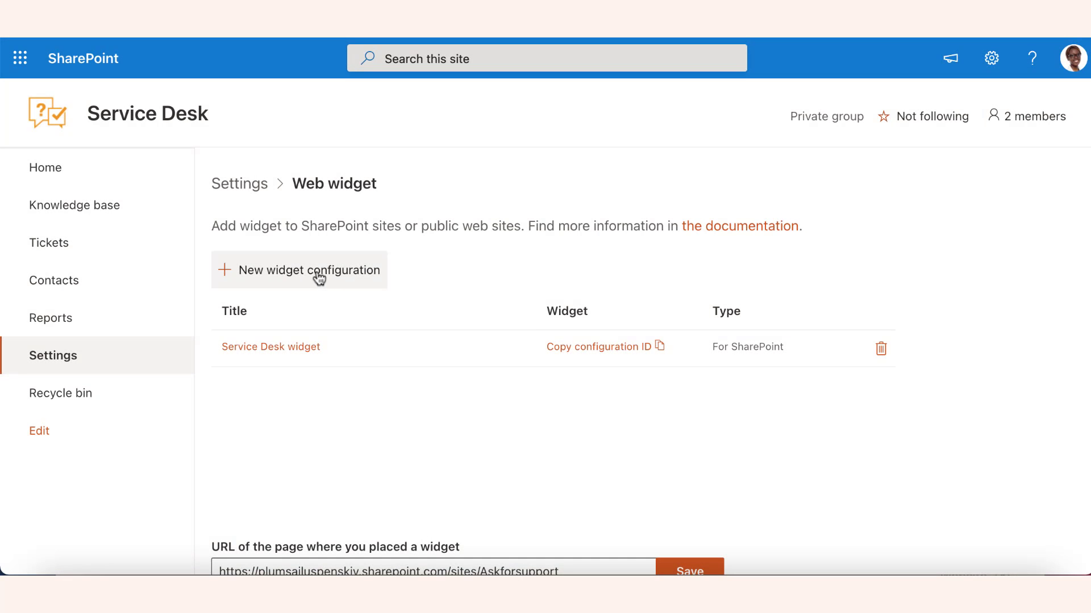
Step: Create and save 'External site widget' for external sites, language en-US, with user registration left on
{"action": "left_click", "coordinate": [318, 278]}
{"action": "left_click", "coordinate": [594, 163]}
{"action": "type", "text": "External si"}
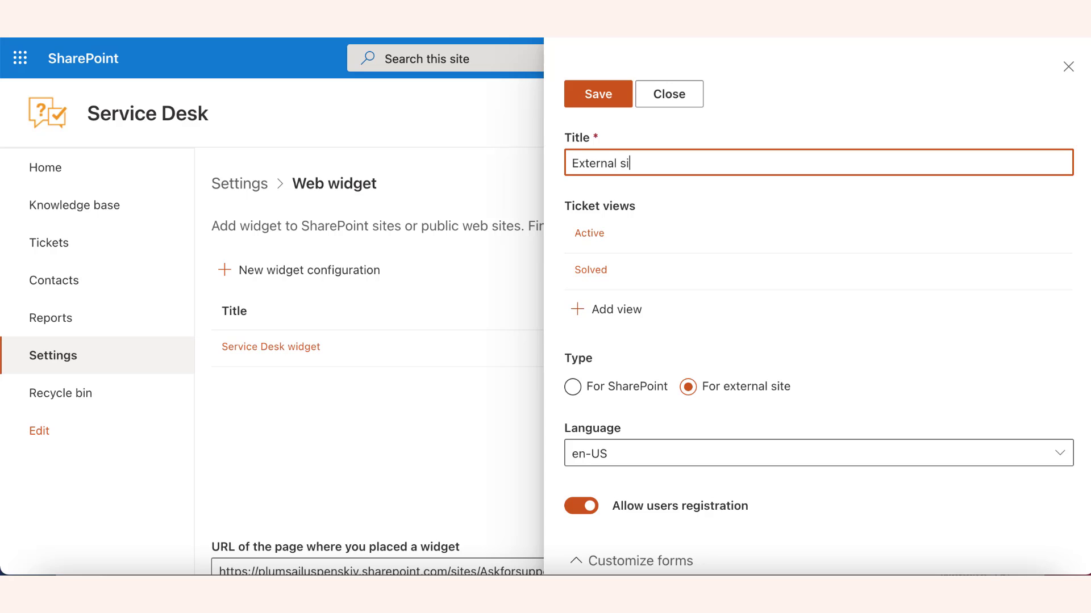
{"action": "type", "text": "te widget"}
{"action": "left_click", "coordinate": [689, 387]}
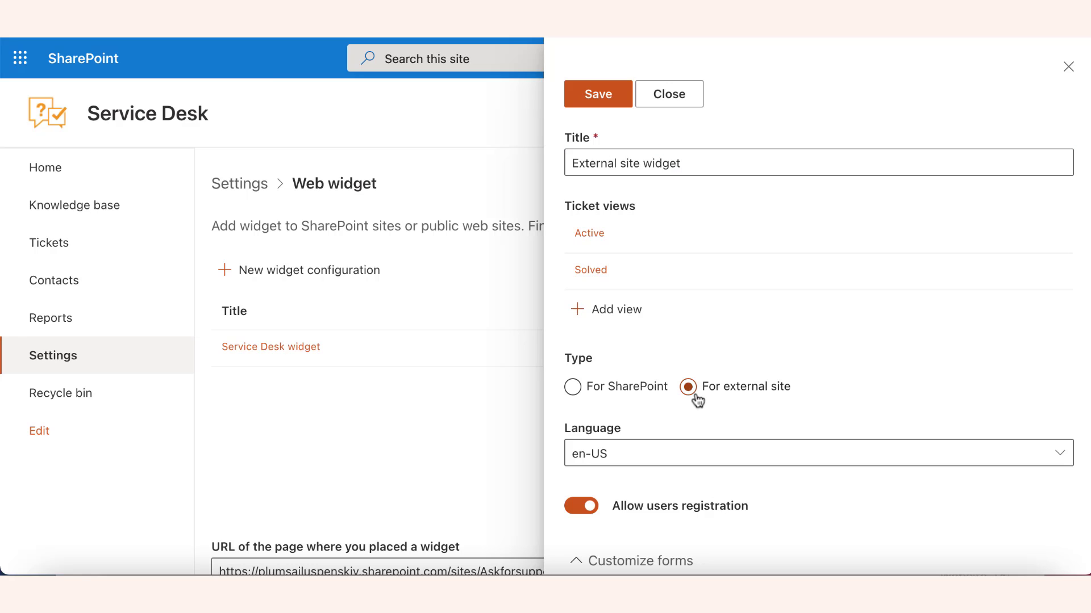
{"action": "left_click", "coordinate": [688, 449]}
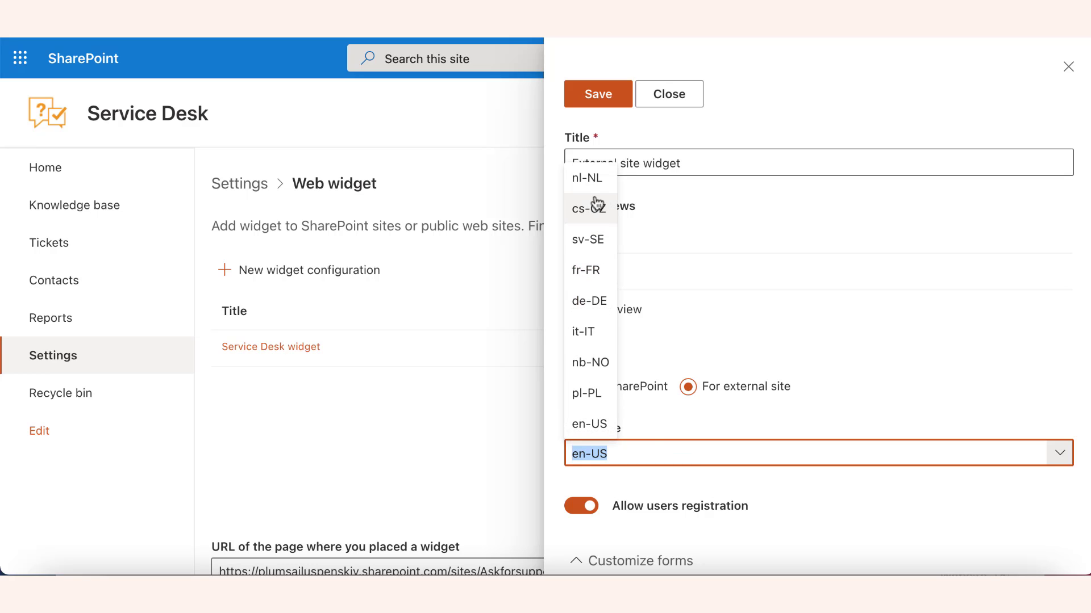
{"action": "left_click", "coordinate": [604, 426]}
{"action": "scroll", "coordinate": [636, 460], "scroll_direction": "down", "scroll_amount": 2}
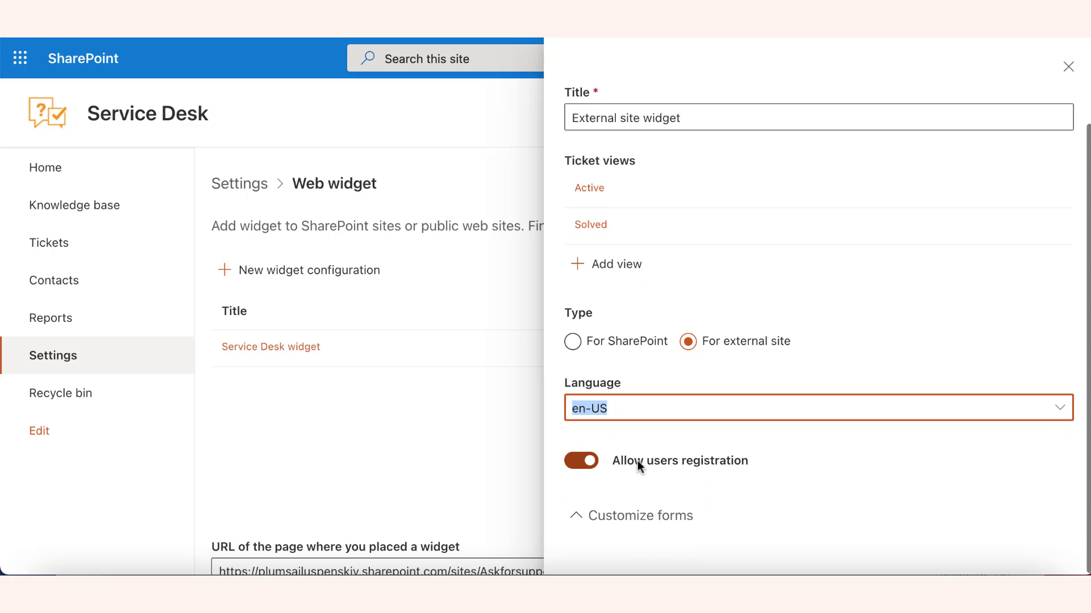
{"action": "left_click", "coordinate": [585, 464]}
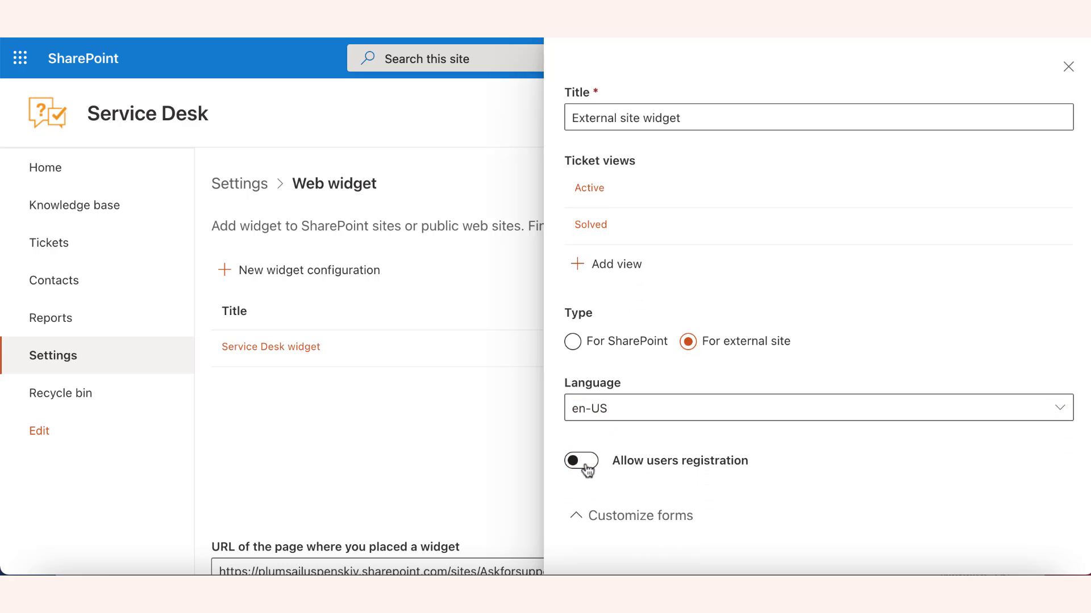
{"action": "left_click", "coordinate": [585, 462]}
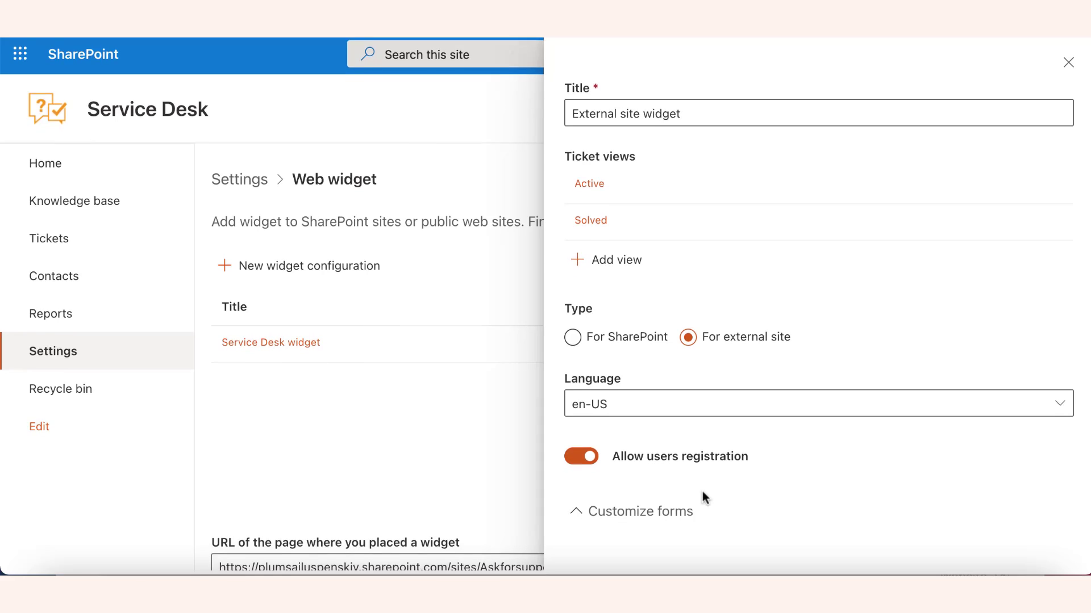
{"action": "scroll", "coordinate": [702, 494], "scroll_direction": "up", "scroll_amount": 2}
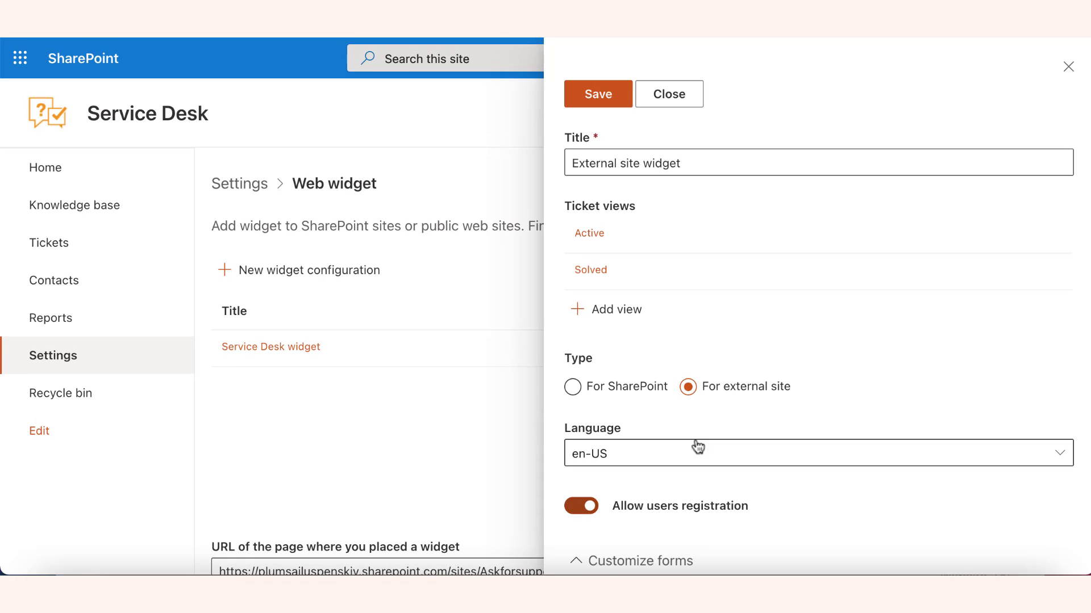
{"action": "left_click", "coordinate": [613, 101]}
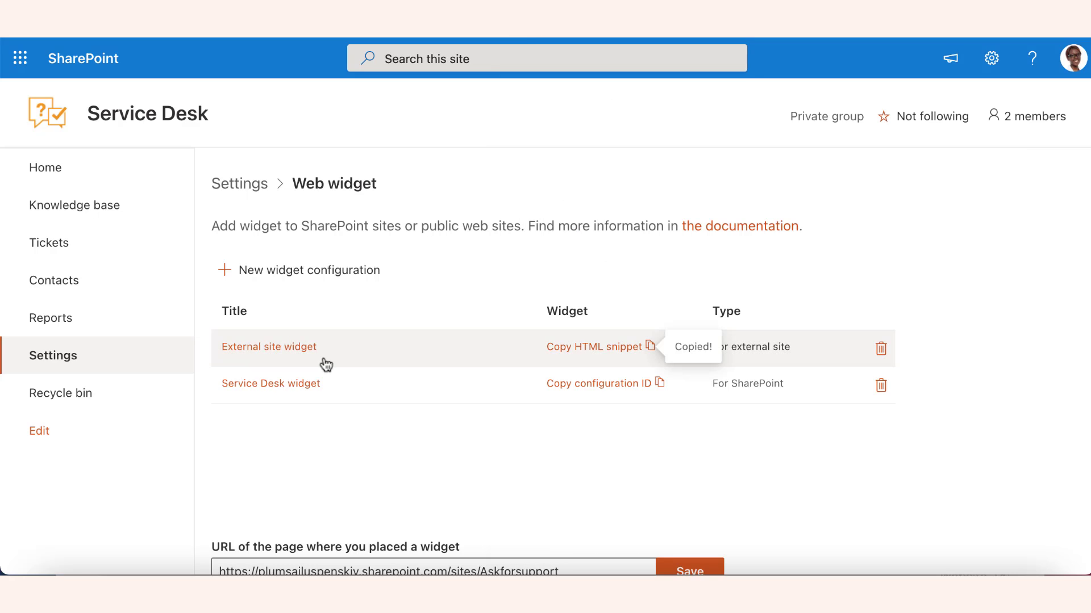
Step: Open the External site widget's settings and copy its HTML snippet for external site
{"action": "left_click", "coordinate": [294, 349]}
{"action": "scroll", "coordinate": [591, 374], "scroll_direction": "down", "scroll_amount": 4}
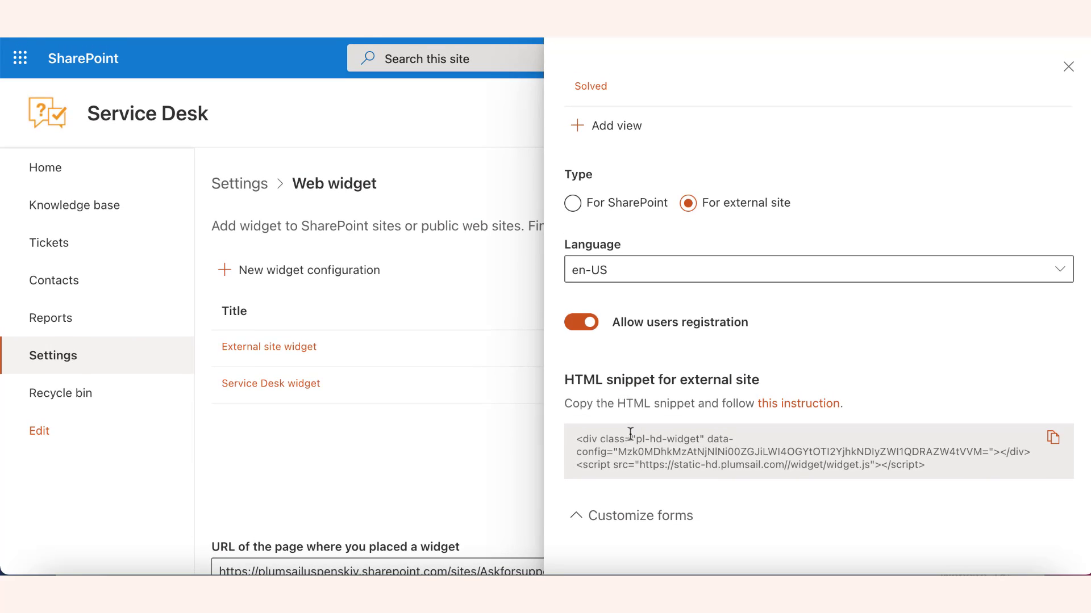
{"action": "left_click_drag", "start_coordinate": [930, 468], "coordinate": [579, 439]}
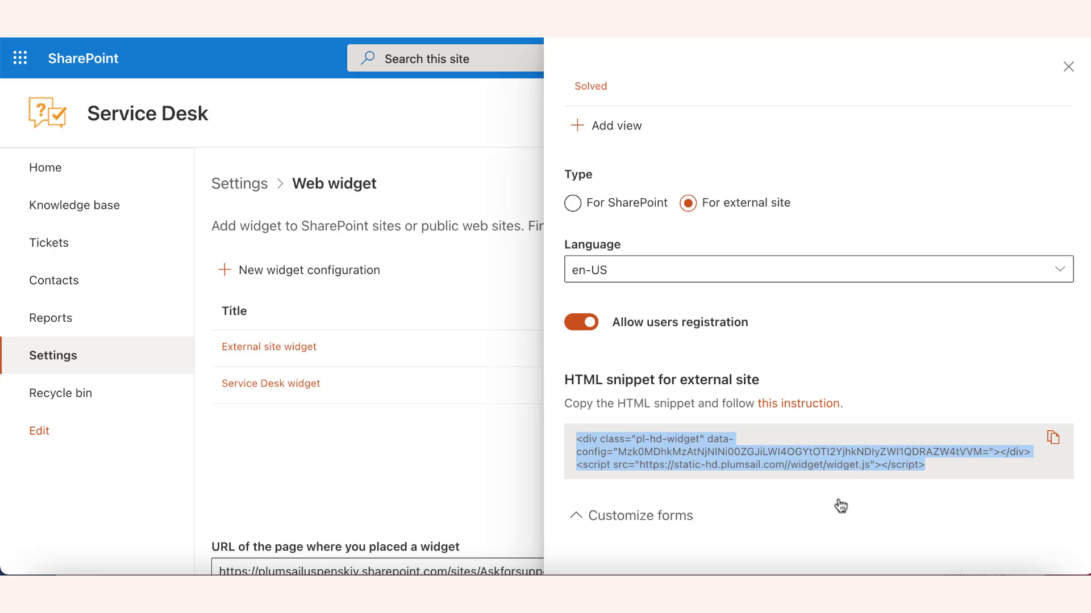
{"action": "left_click", "coordinate": [1054, 439]}
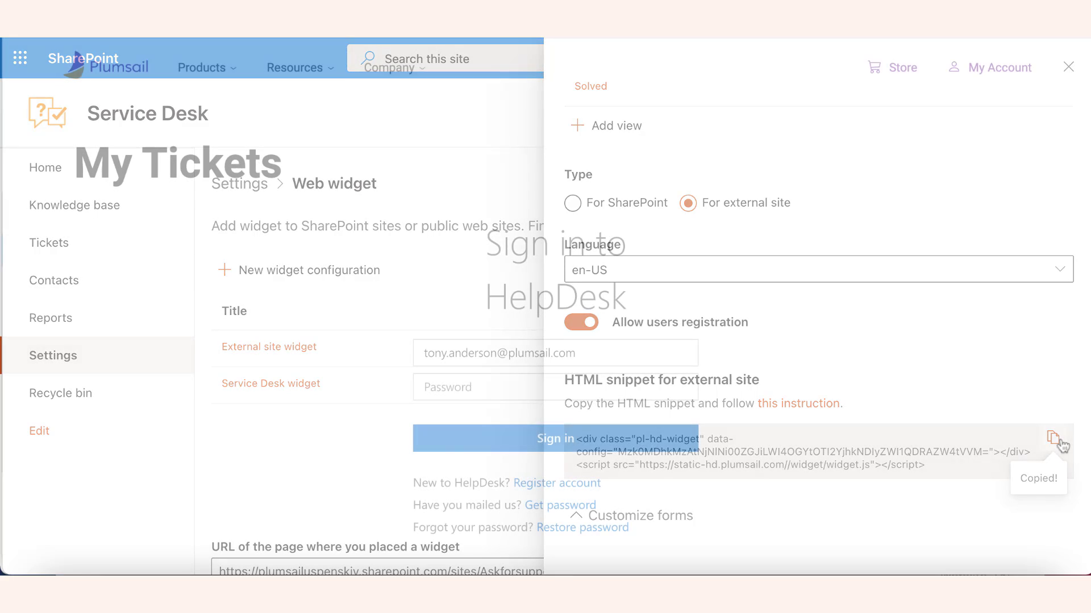
Step: Sign in with the account password, then paste the Ask for support address as the widget page URL
{"action": "type", "text": "••"}
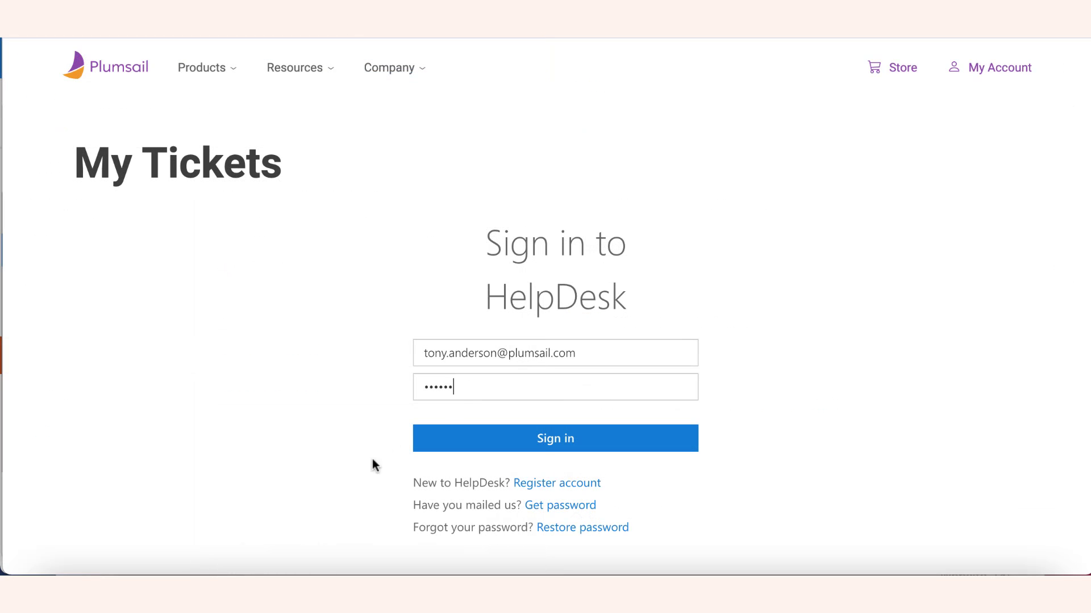
{"action": "left_click", "coordinate": [499, 453]}
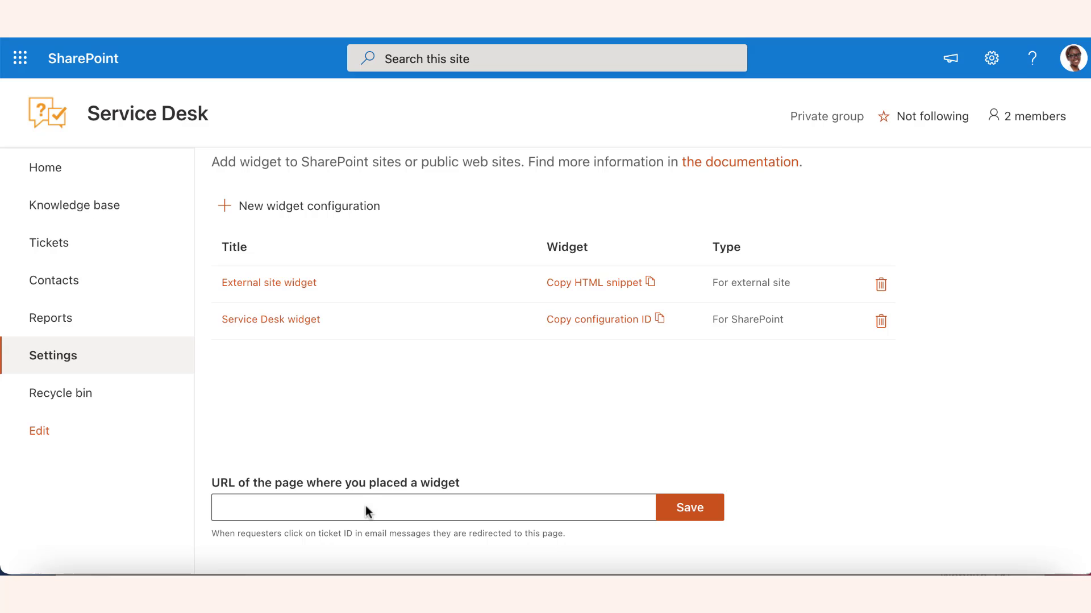
{"action": "left_click", "coordinate": [328, 508]}
{"action": "key", "text": "ctrl+v"}
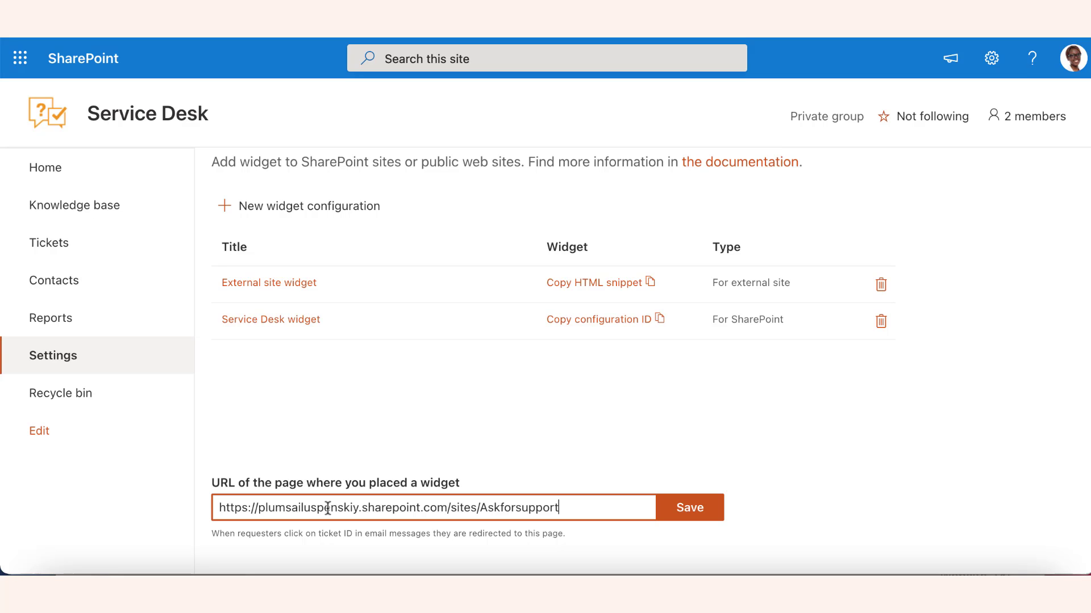
Step: Save the Ask for support site address as the widget page URL in the Web widget settings
{"action": "left_click", "coordinate": [687, 513]}
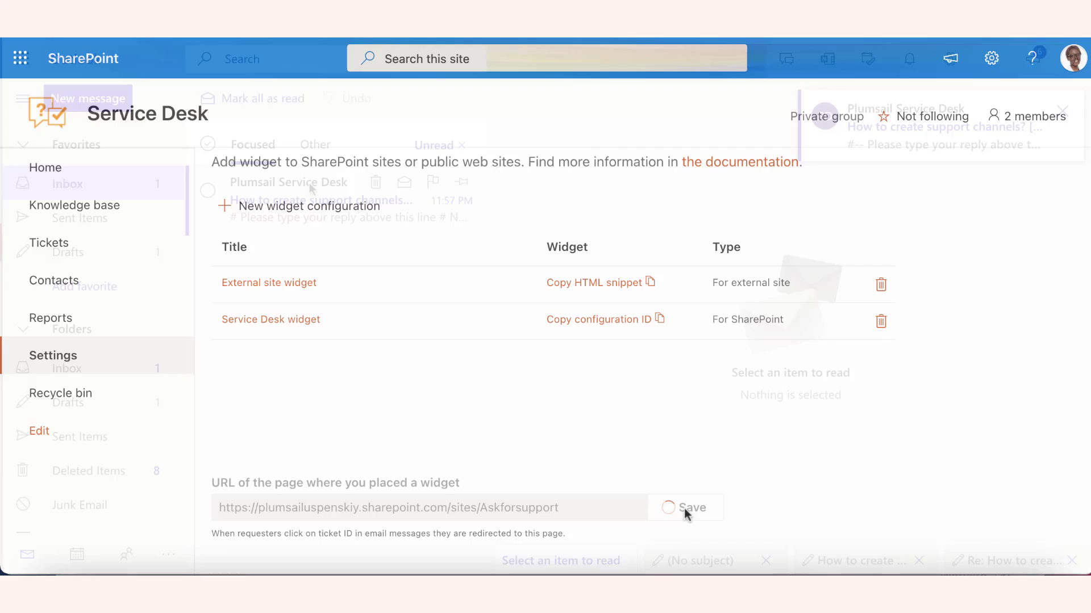